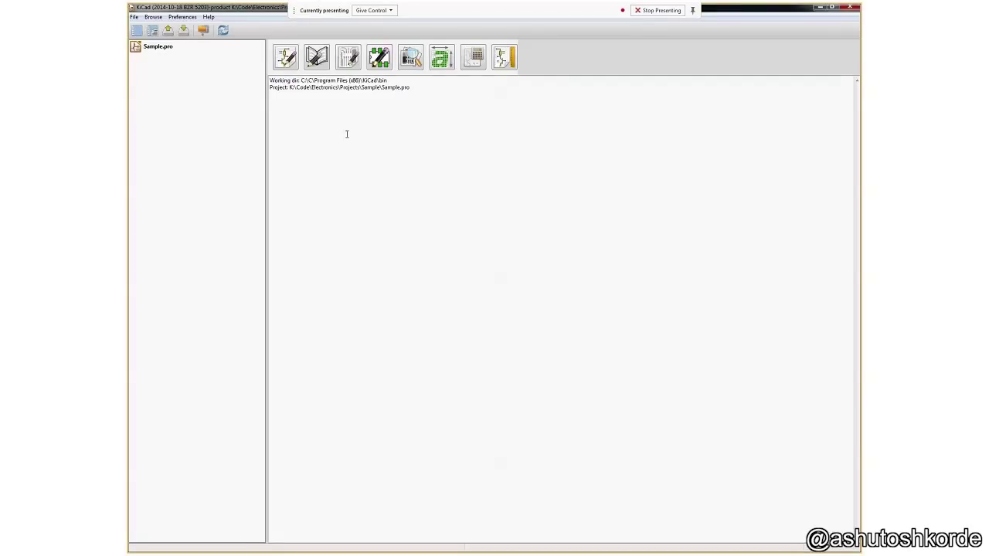
# Step: Create the missing Sample.sch for the Sample project and open it as a blank sheet
pyautogui.click(160, 48)
pyautogui.click(294, 62)
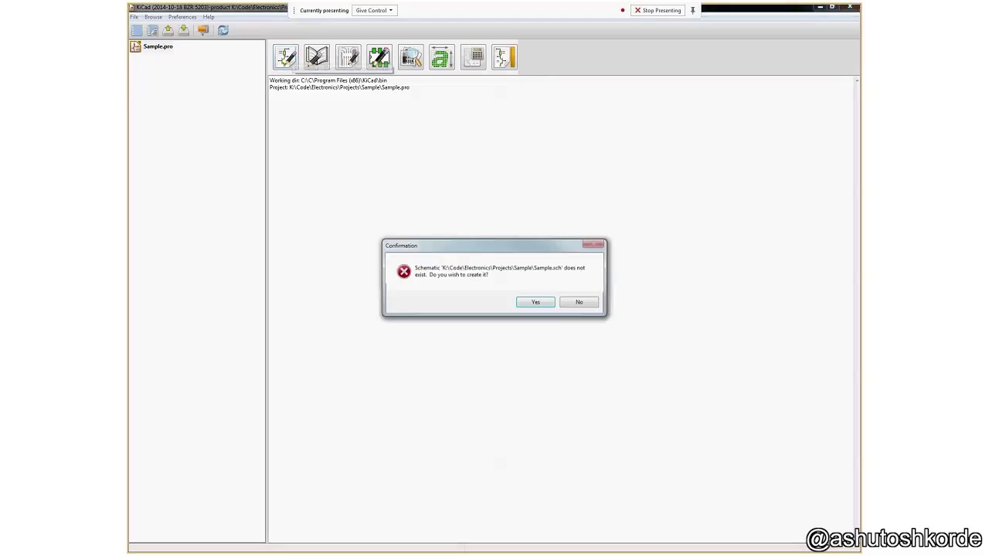
pyautogui.click(536, 302)
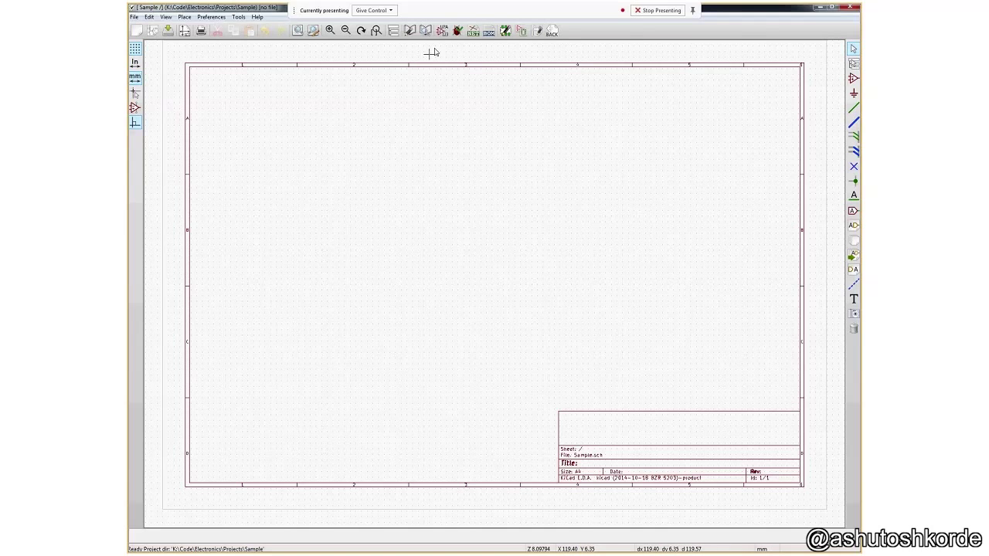
# Step: Place a 74xx 7400 quad NAND gate on the schematic sheet
pyautogui.click(854, 80)
pyautogui.click(390, 175)
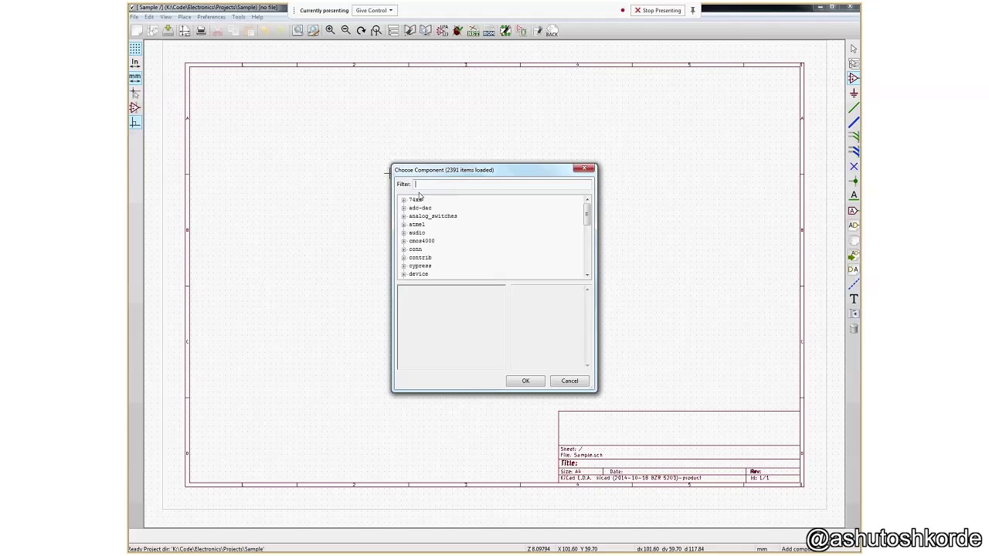
pyautogui.click(403, 200)
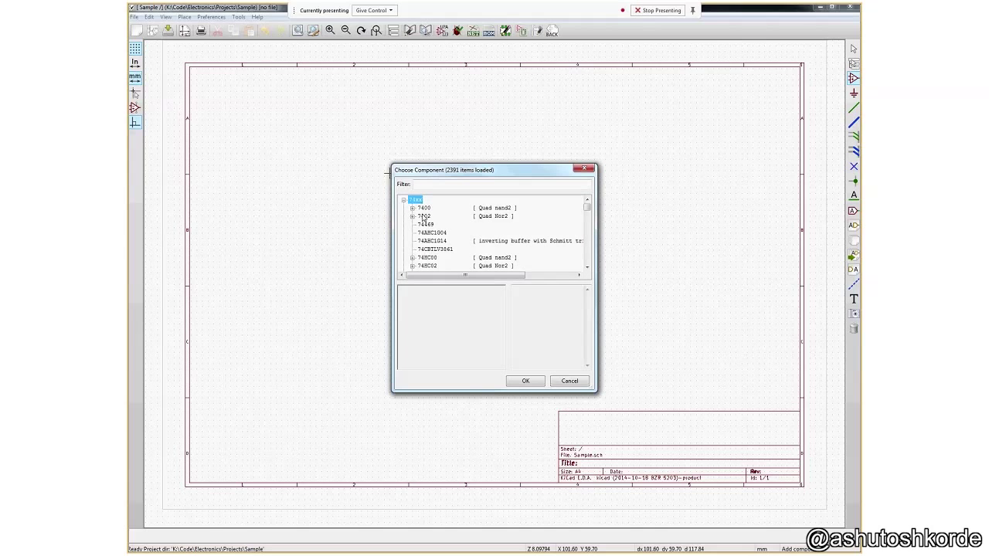
pyautogui.click(411, 208)
pyautogui.click(433, 208)
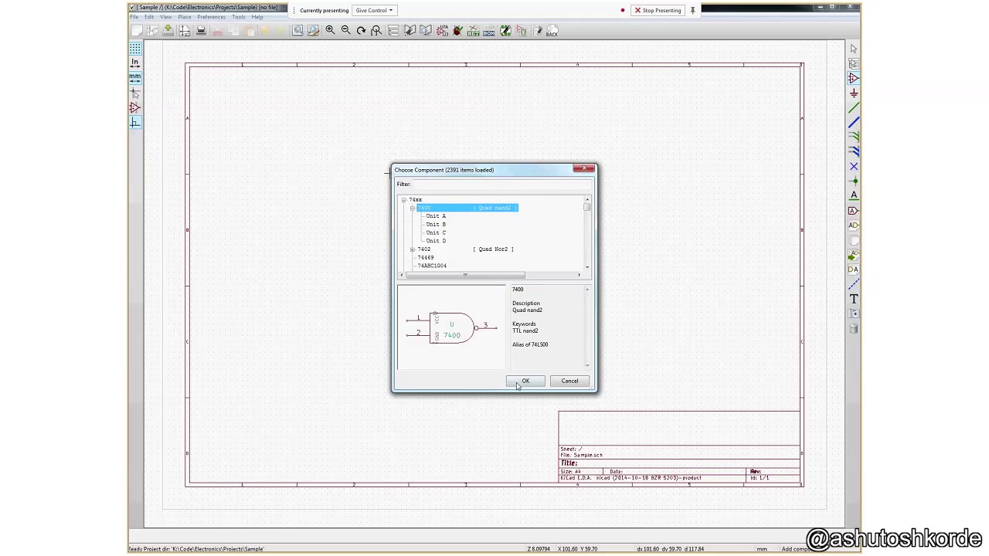
pyautogui.click(519, 384)
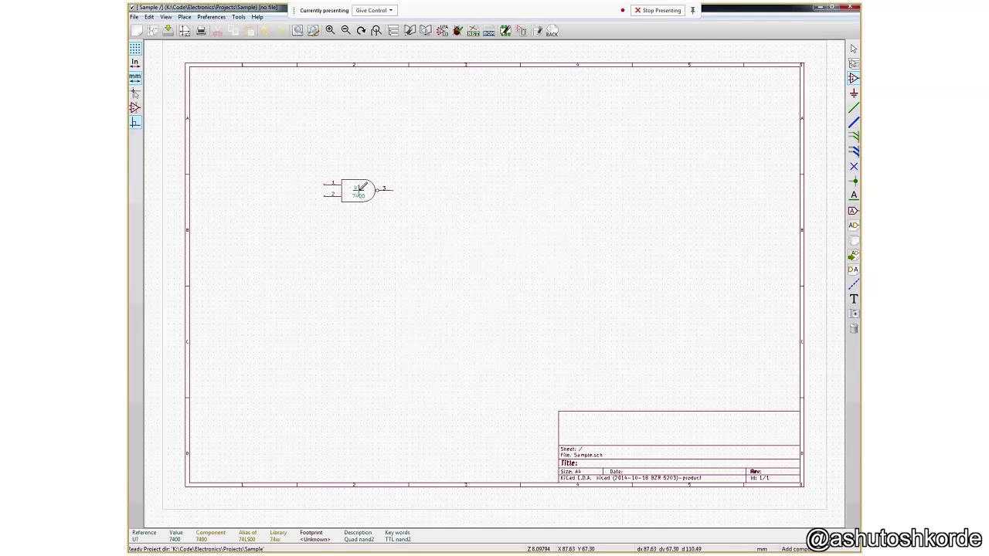
pyautogui.click(386, 174)
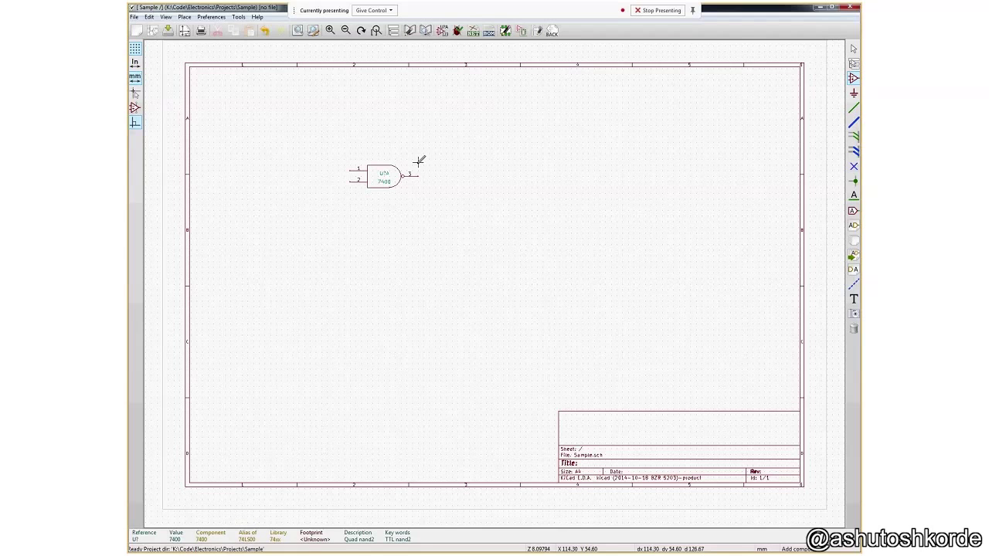
# Step: Place unit A of the cmos4000 4001 NOR gate to the right of the 7400
pyautogui.click(499, 175)
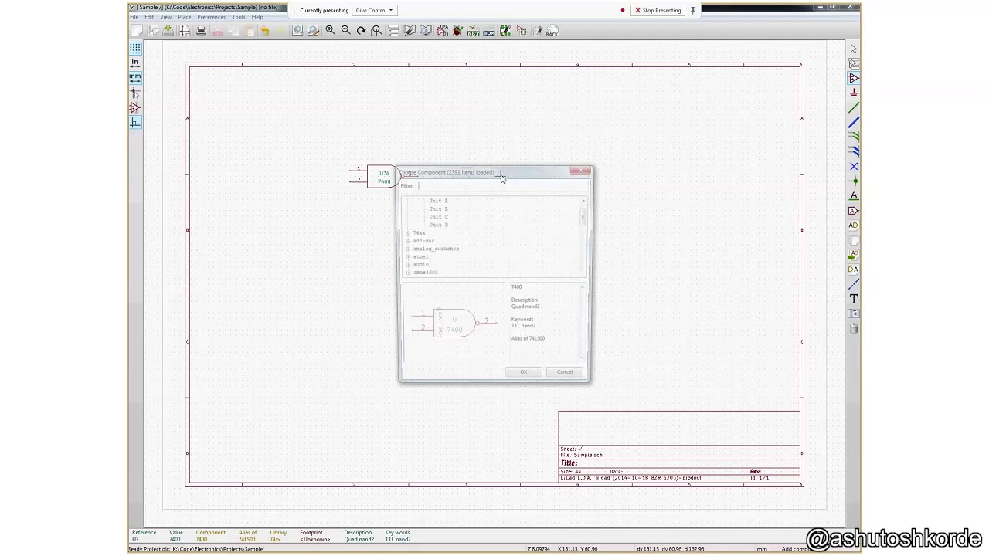
pyautogui.click(405, 245)
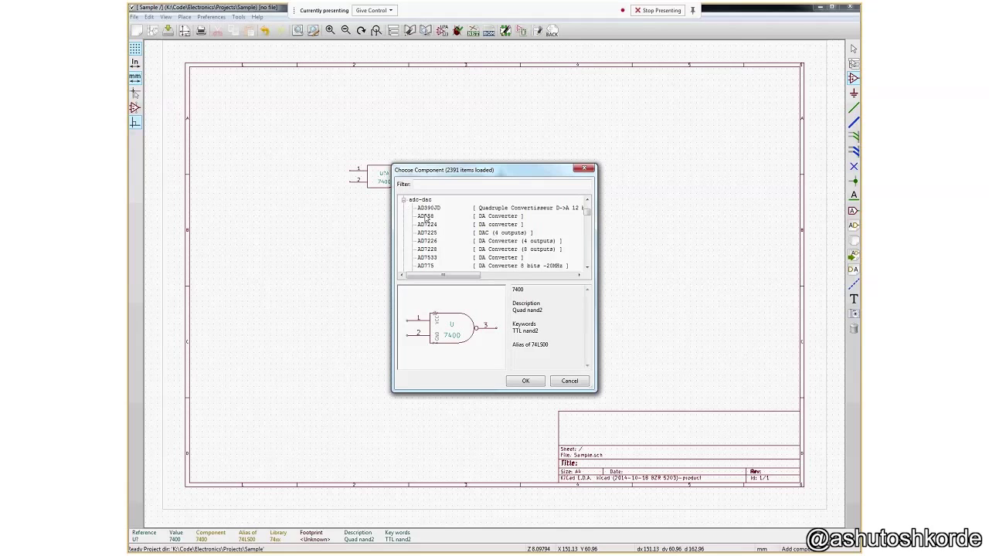
pyautogui.click(426, 217)
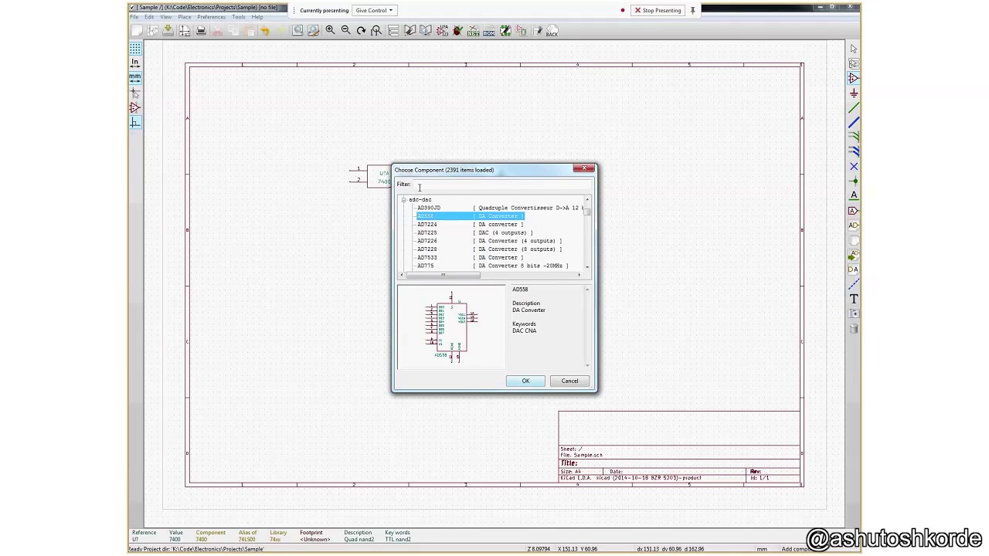
pyautogui.click(403, 200)
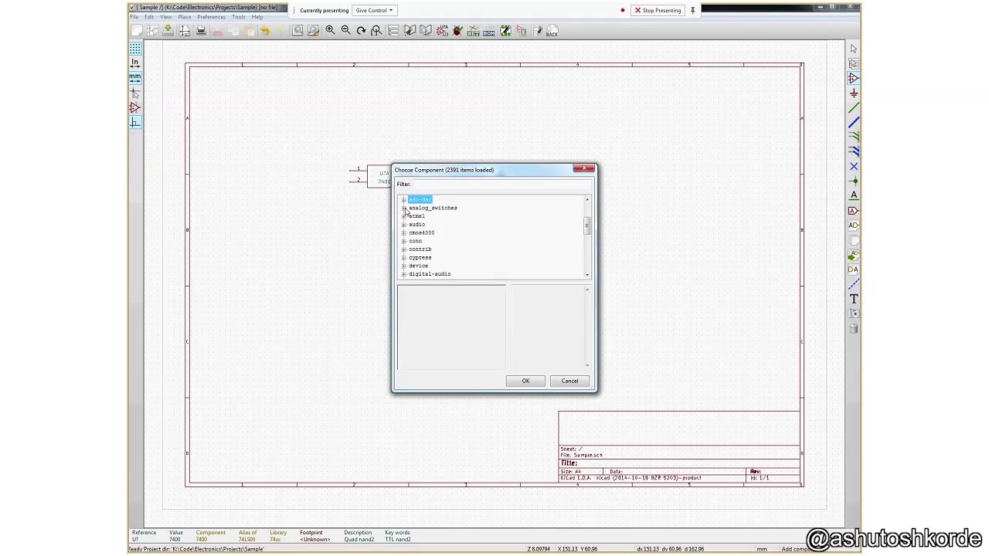
pyautogui.click(404, 232)
pyautogui.doubleClick(423, 234)
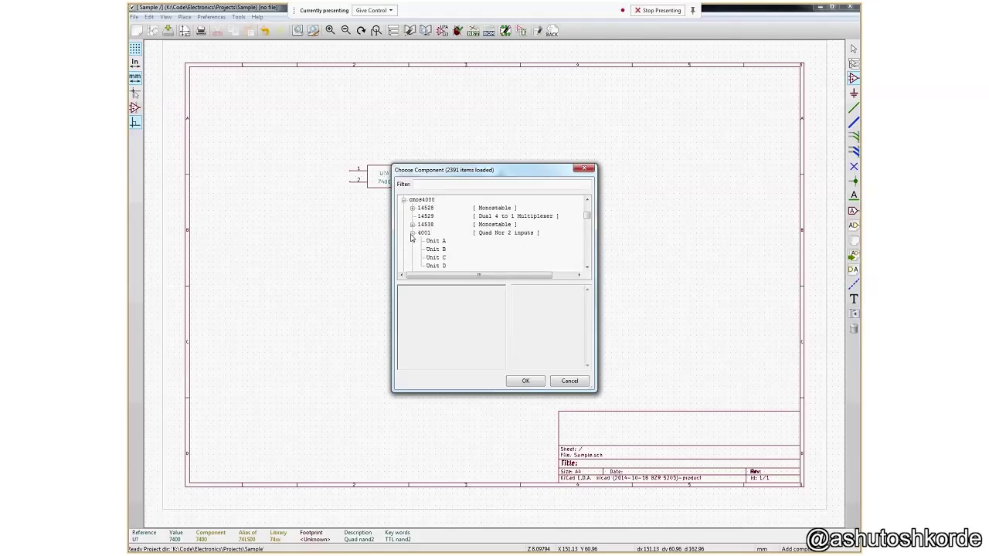
pyautogui.doubleClick(437, 241)
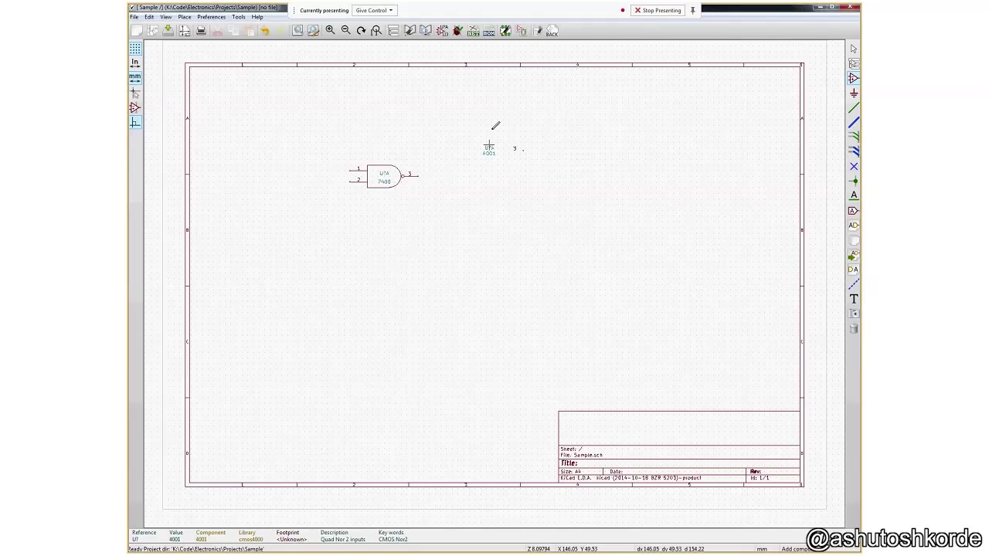
pyautogui.click(566, 224)
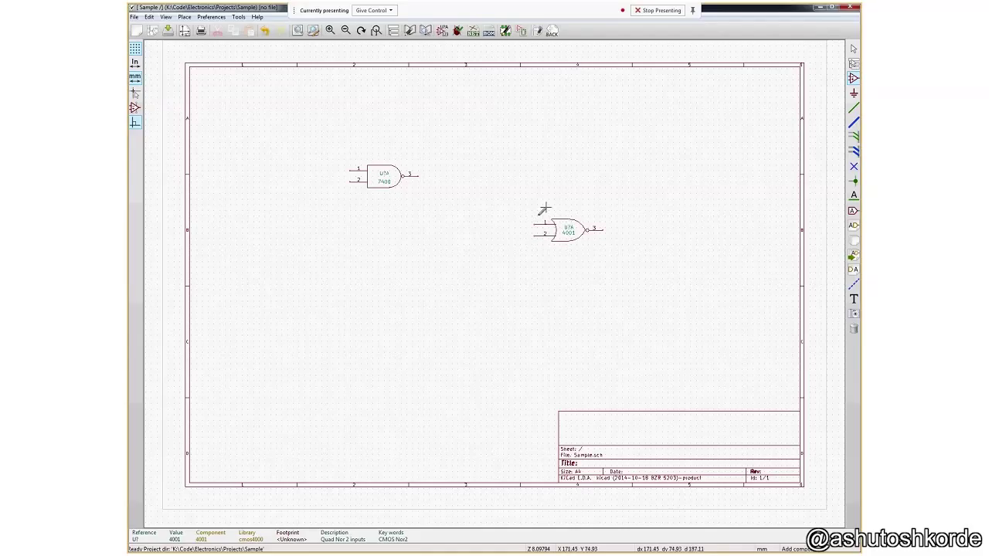
# Step: Draw a wire from the 7400's output pin 3 to input pin 1 of the 4001
pyautogui.press('Escape')
pyautogui.press('w')
pyautogui.click(419, 176)
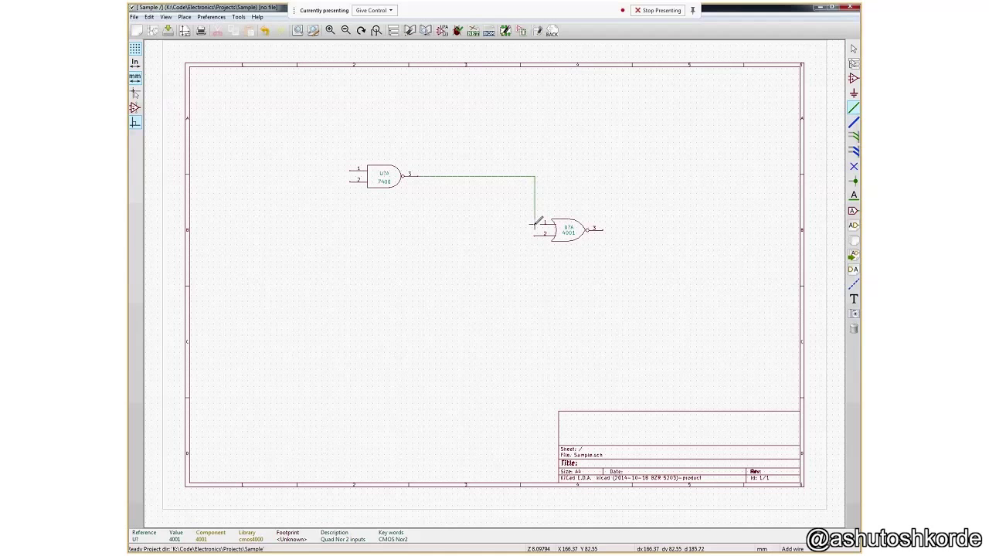
pyautogui.click(534, 224)
# Step: Save the schematic and generate its netlist as Sample.net
pyautogui.click(134, 16)
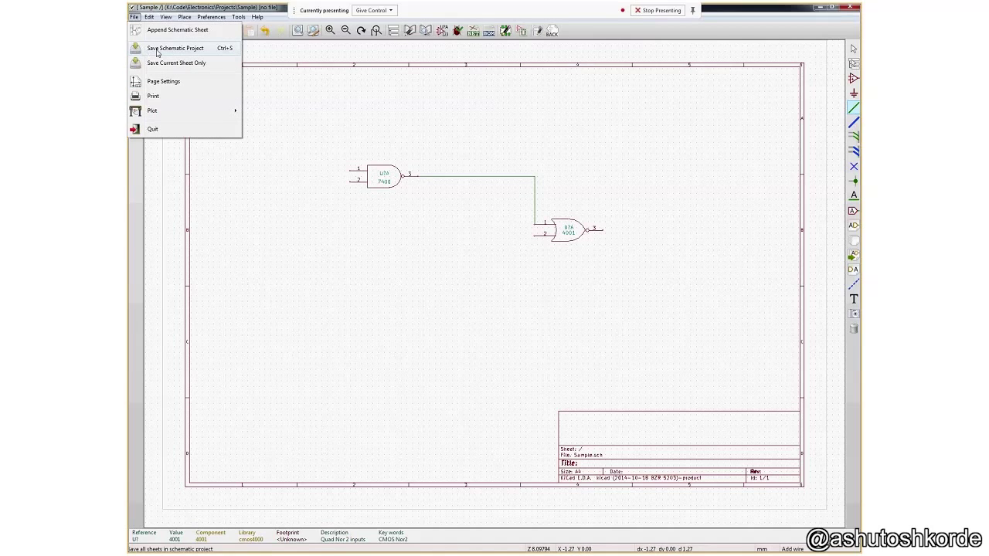
pyautogui.click(158, 49)
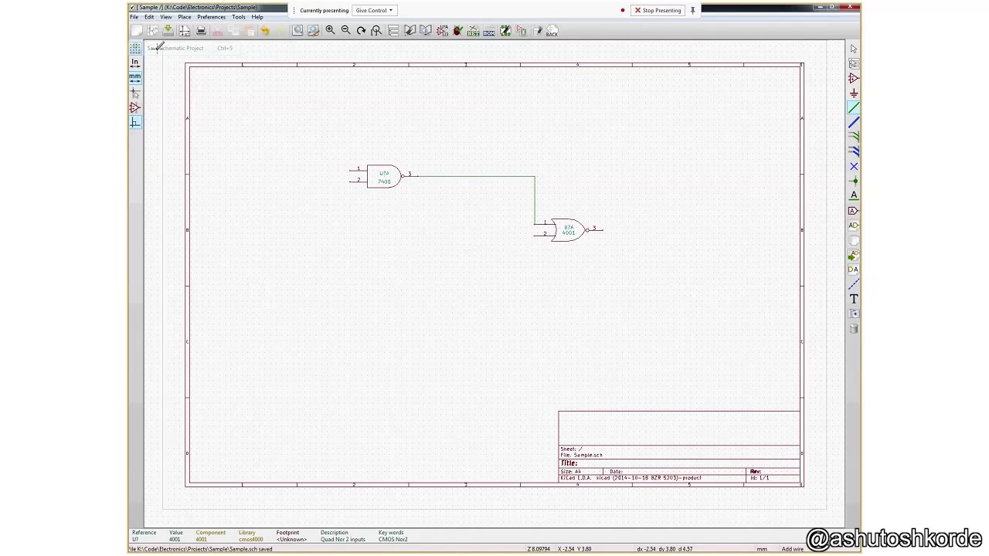
pyautogui.click(472, 31)
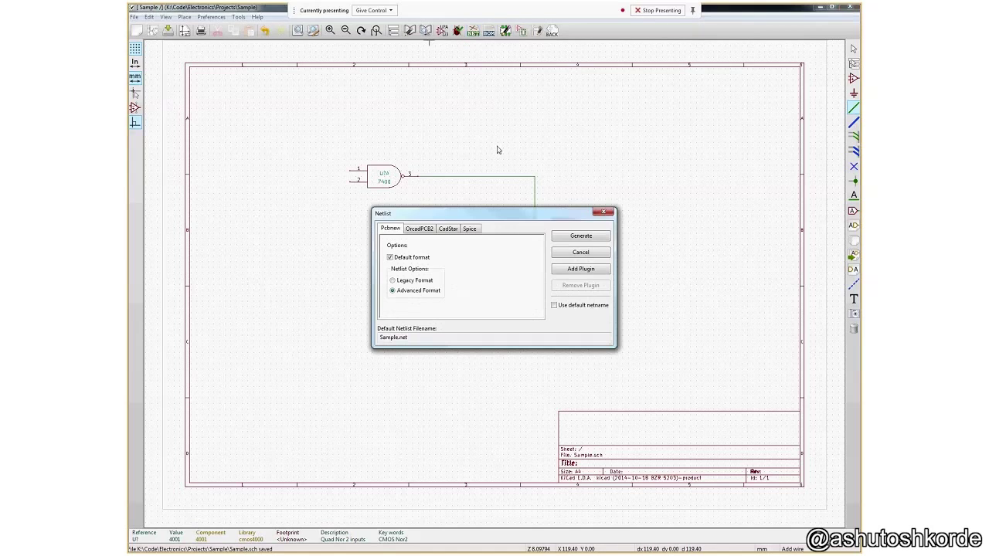
pyautogui.click(581, 234)
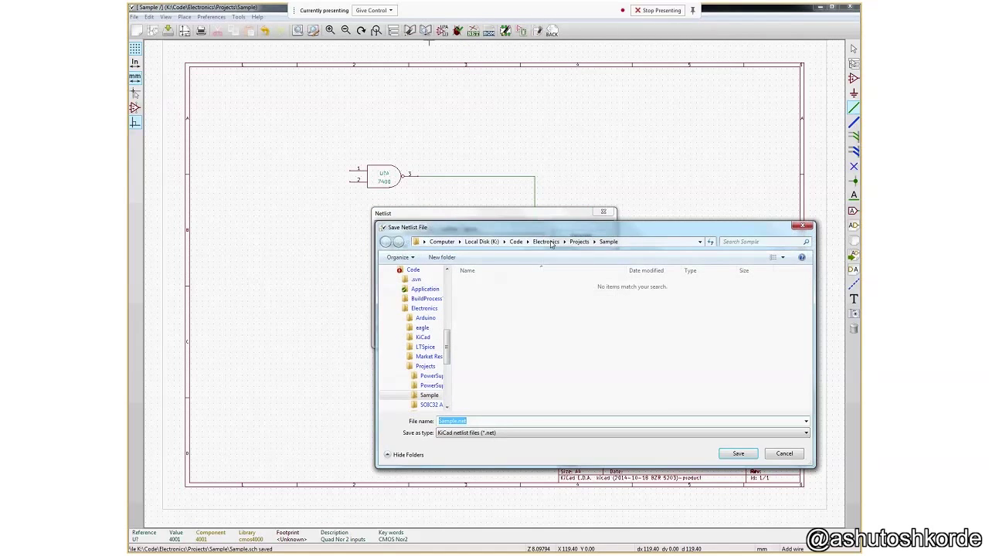
pyautogui.click(670, 390)
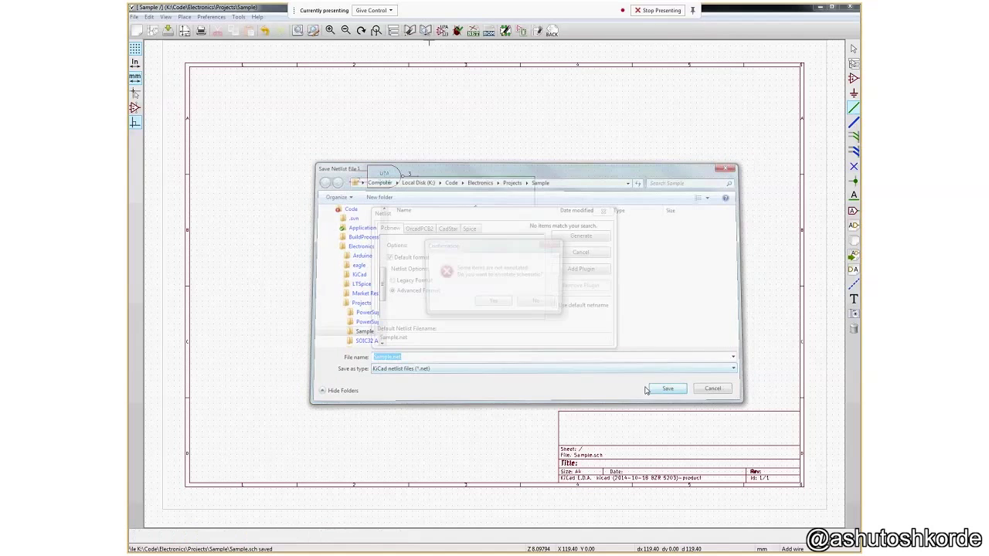
# Step: Annotate the schematic, labelling the 7400 as U1A and the 4001 as U2A
pyautogui.click(491, 306)
pyautogui.click(544, 376)
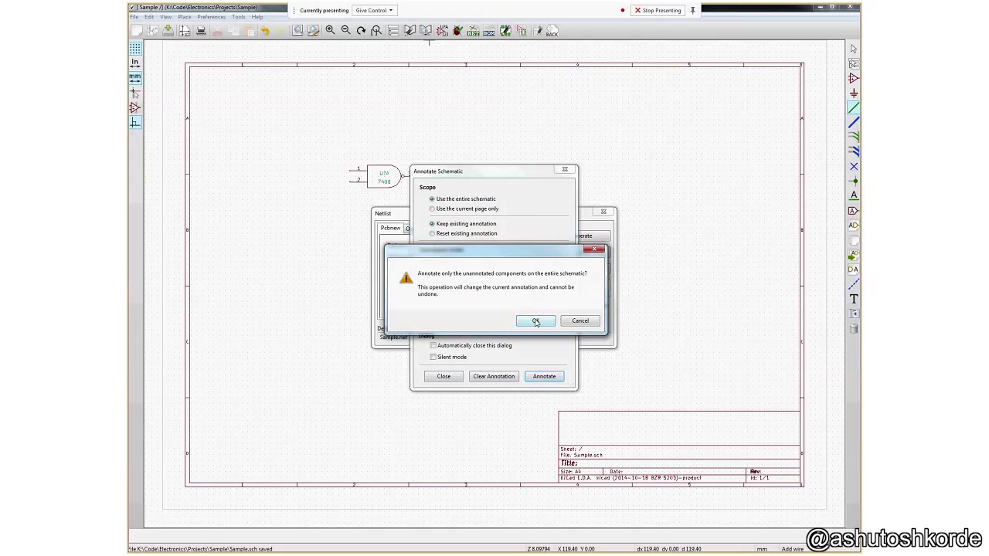
pyautogui.click(535, 321)
pyautogui.click(542, 377)
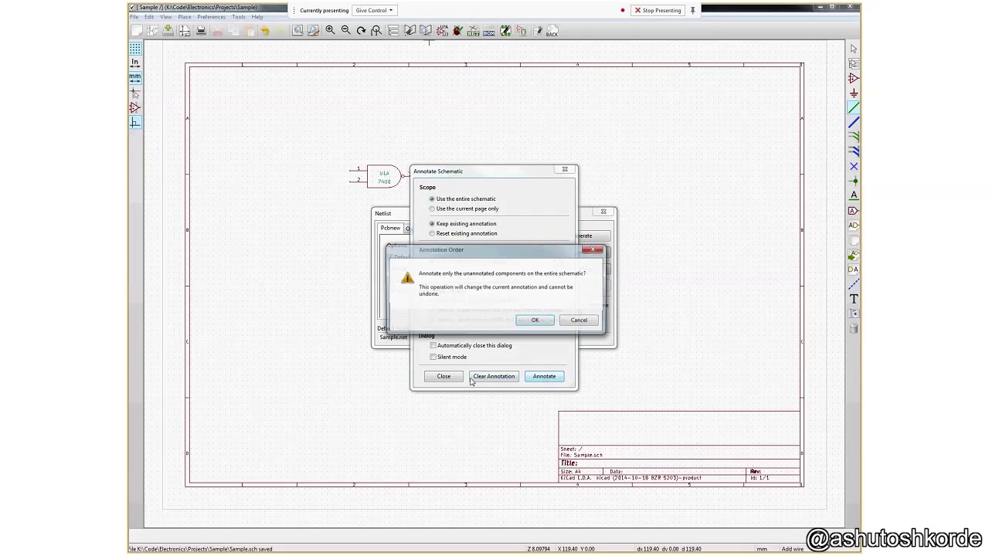
pyautogui.click(535, 321)
pyautogui.click(446, 376)
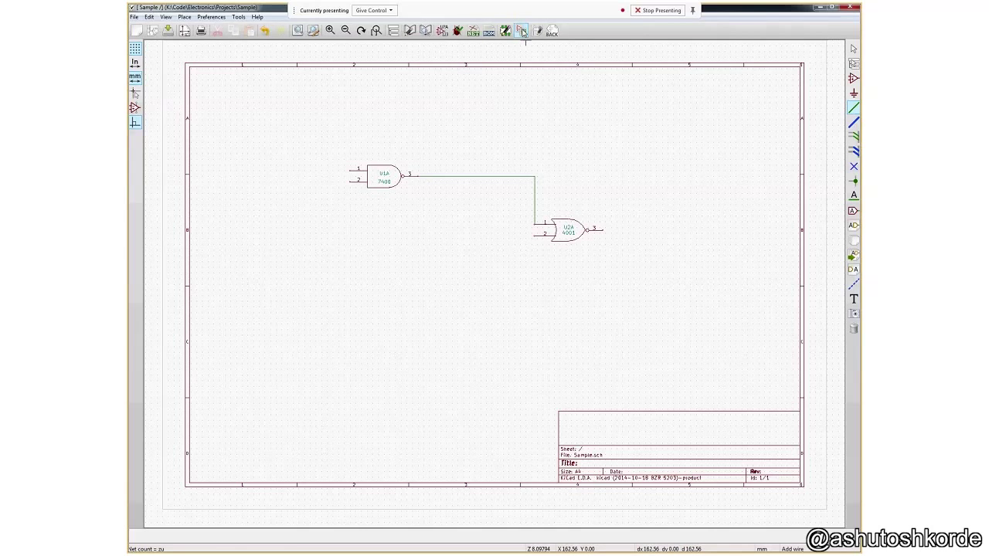
# Step: In CvPcb, give U1 a SOIC footprint and U2 the Sockets_DIP DIP-14__300 socket
pyautogui.click(523, 31)
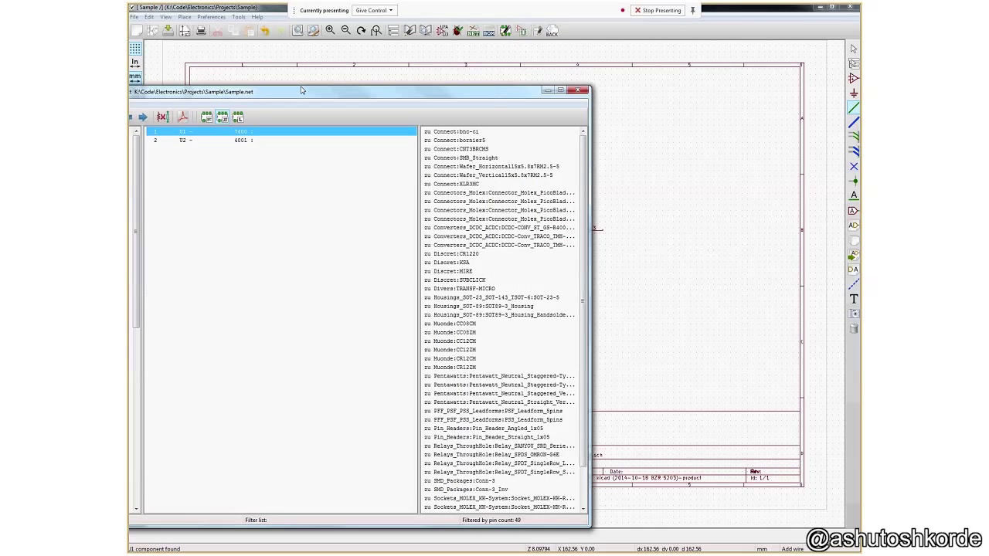
pyautogui.moveTo(302, 91); pyautogui.dragTo(422, 60)
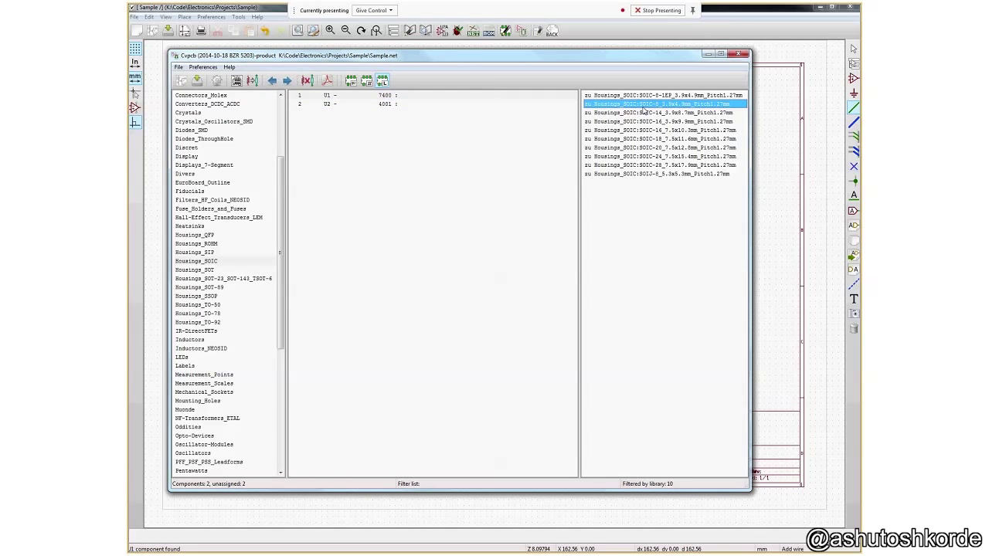
pyautogui.doubleClick(658, 105)
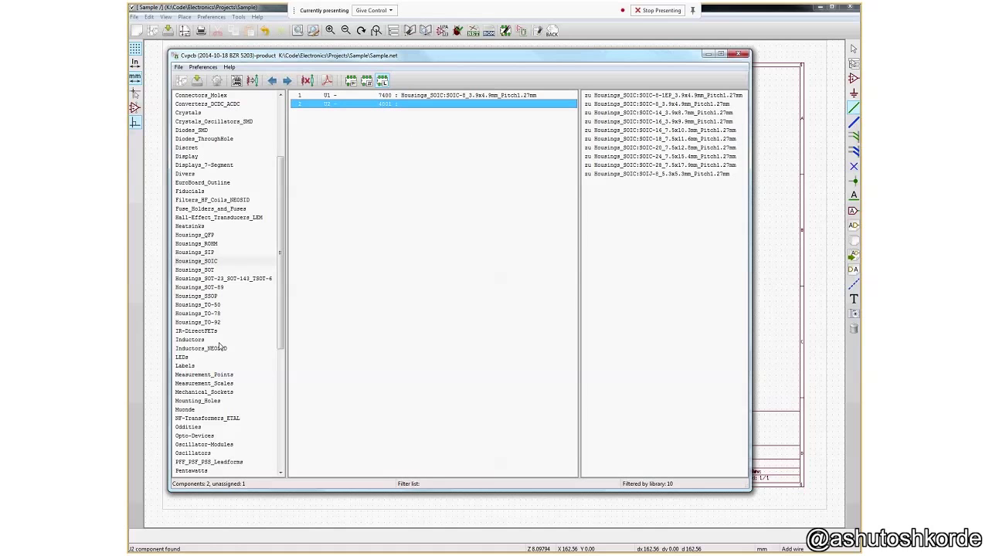
pyautogui.moveTo(282, 263); pyautogui.dragTo(283, 383)
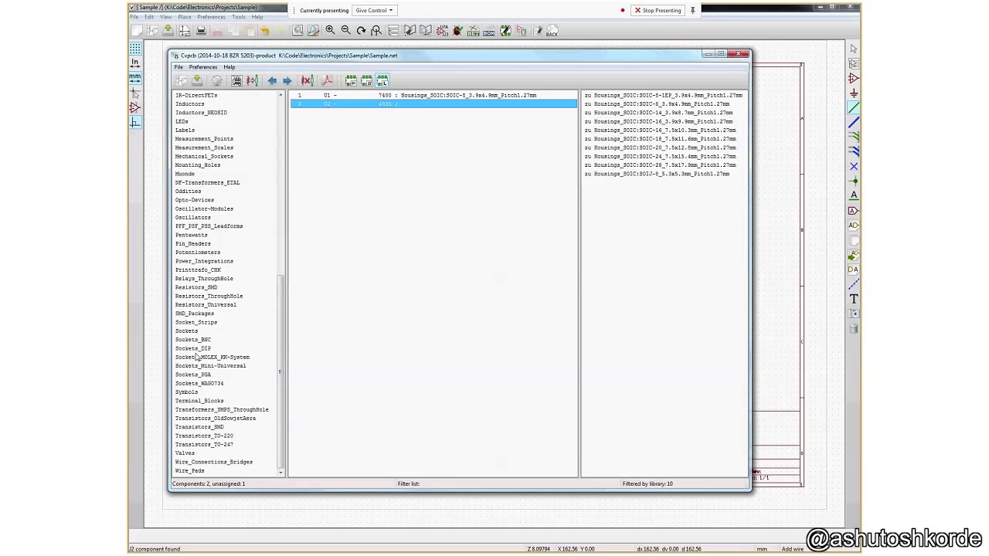
pyautogui.click(193, 349)
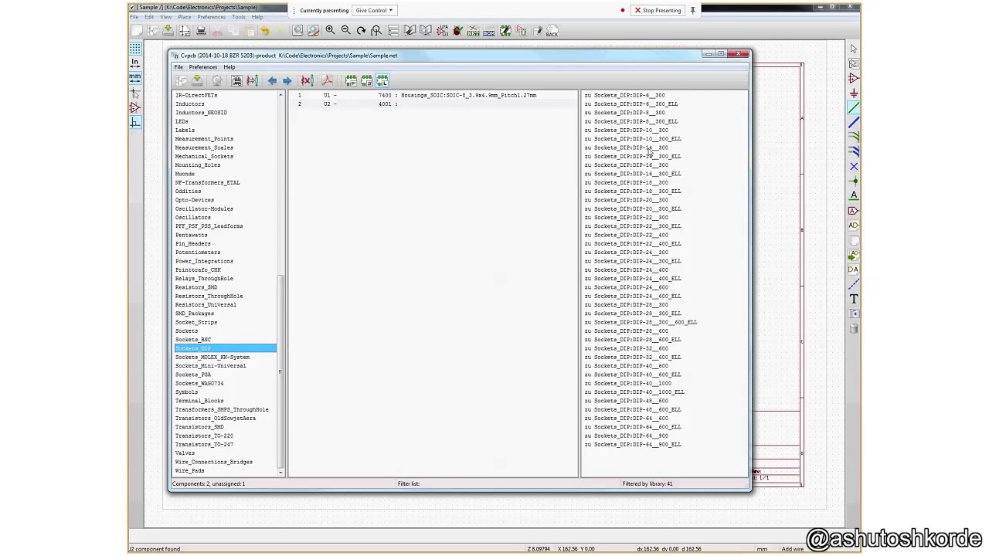
pyautogui.click(455, 104)
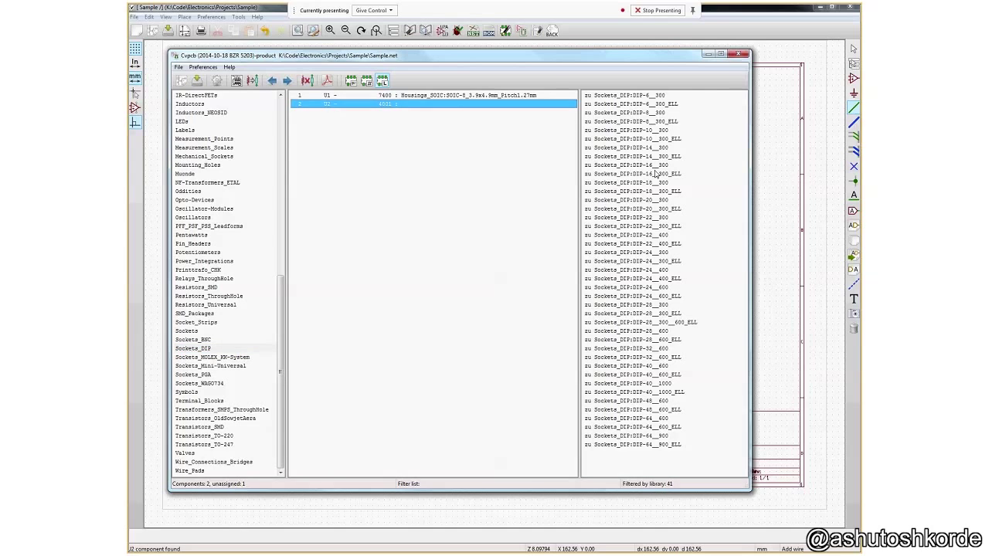
pyautogui.doubleClick(629, 147)
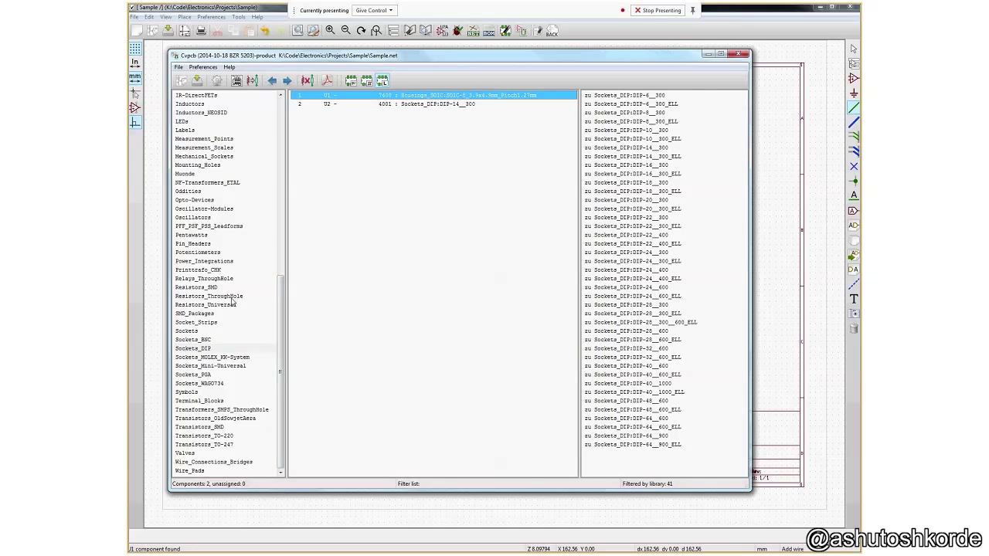
# Step: Replace U1's footprint with Housings_SOIC SOIC-14_3.9x8.7mm
pyautogui.click(198, 287)
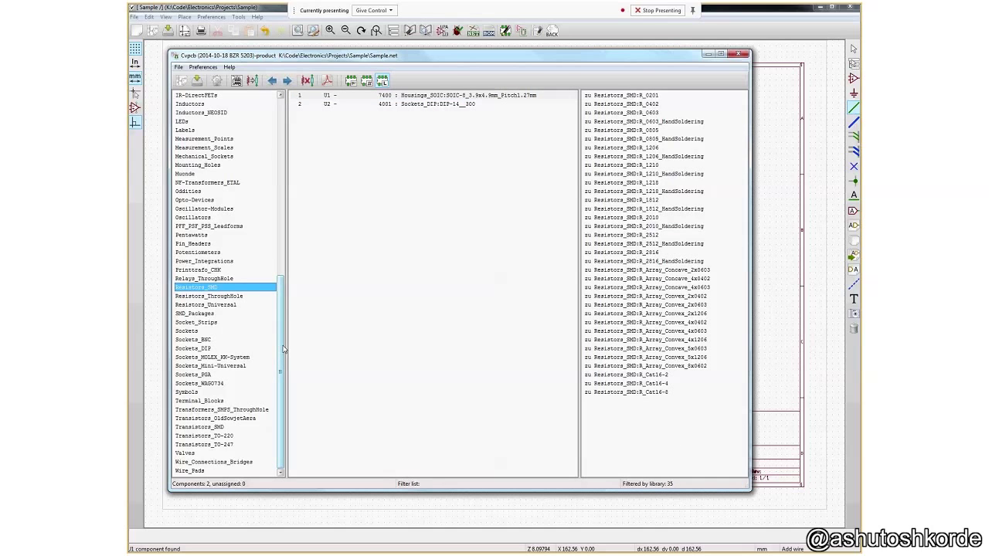
pyautogui.scroll(3, 289, 300)
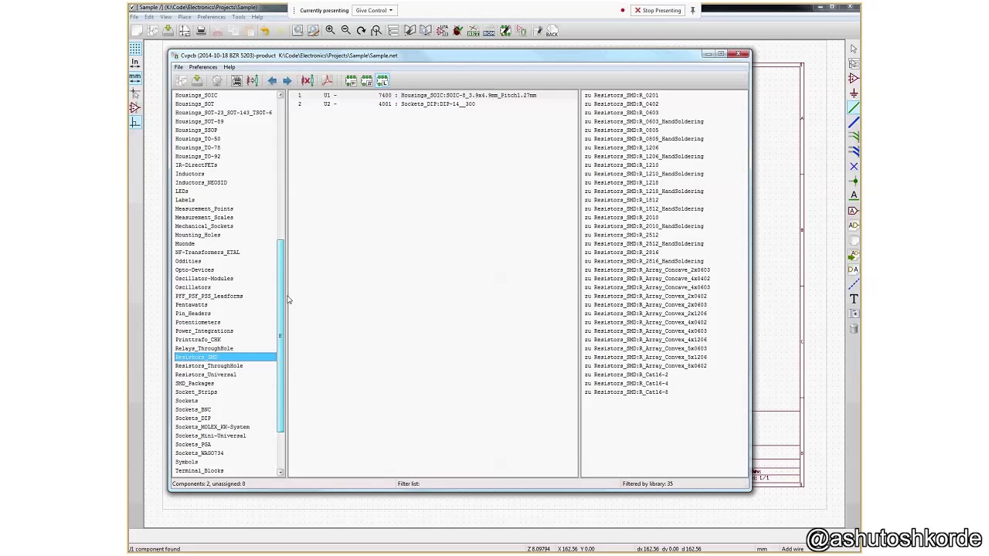
pyautogui.scroll(4, 289, 300)
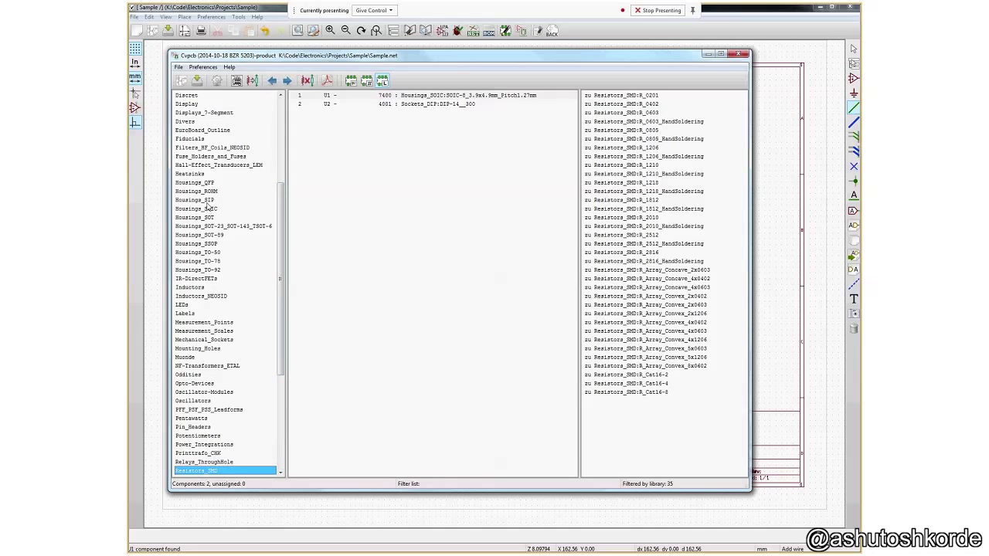
pyautogui.click(207, 208)
pyautogui.click(661, 113)
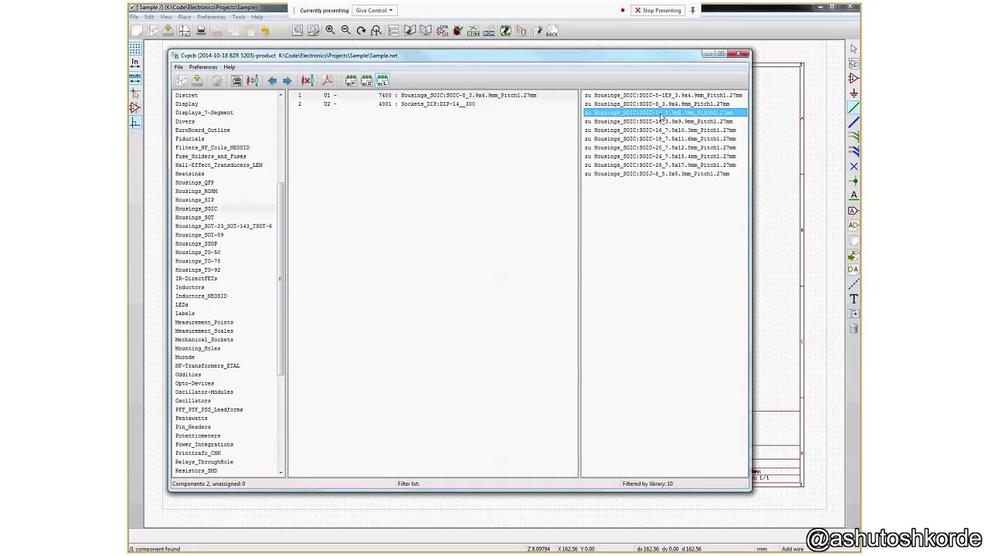
pyautogui.doubleClick(662, 116)
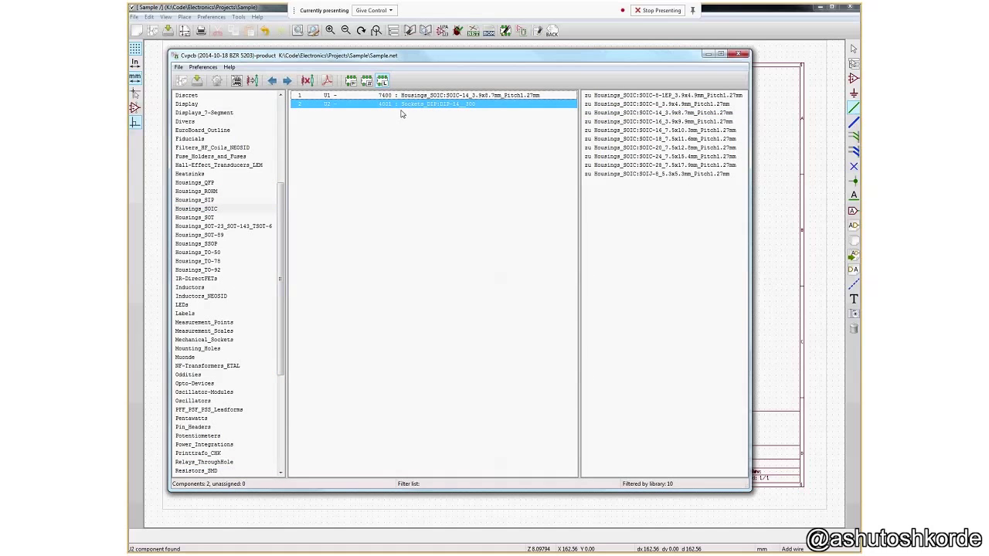
# Step: Save the footprint assignments to Sample.cmp and close CvPcb
pyautogui.click(179, 66)
pyautogui.click(197, 113)
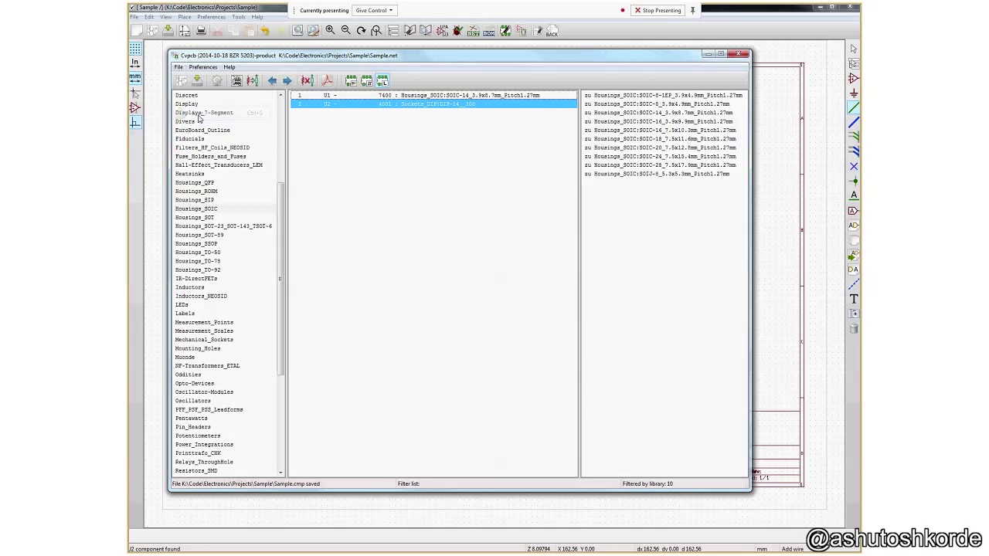
pyautogui.click(736, 56)
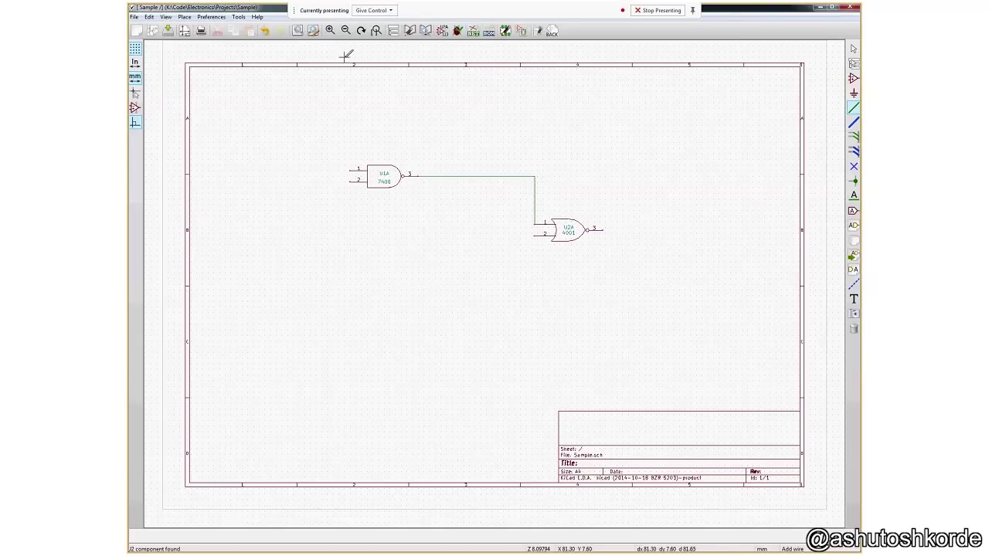
pyautogui.click(537, 31)
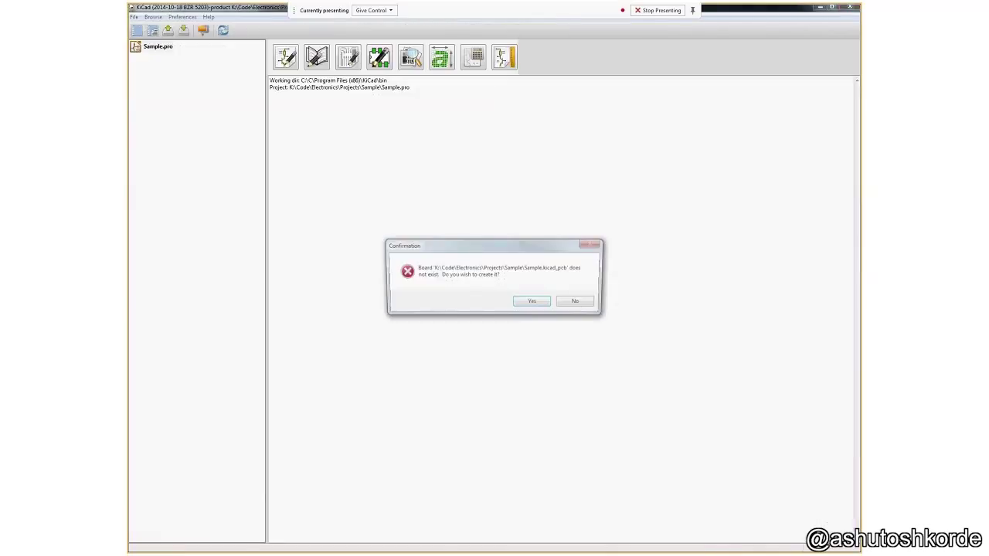
# Step: Create Sample.kicad_pcb and read in Sample.net, loading the U1 and U2 footprints
pyautogui.click(531, 300)
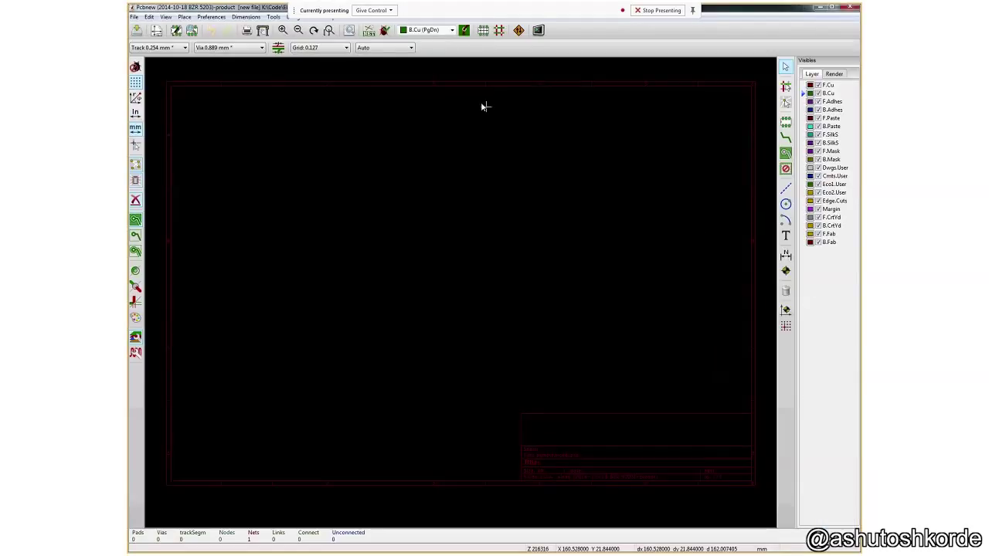
pyautogui.click(369, 31)
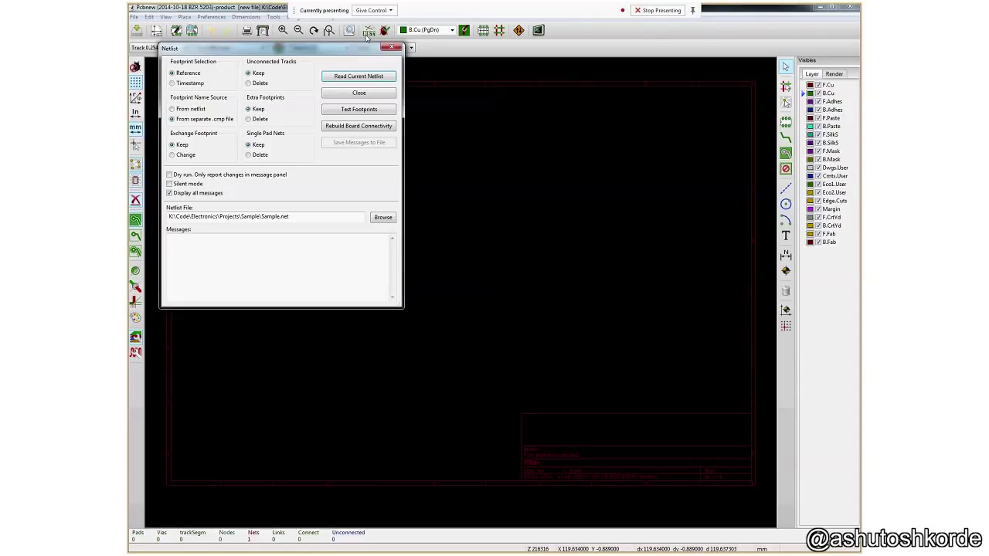
pyautogui.click(358, 75)
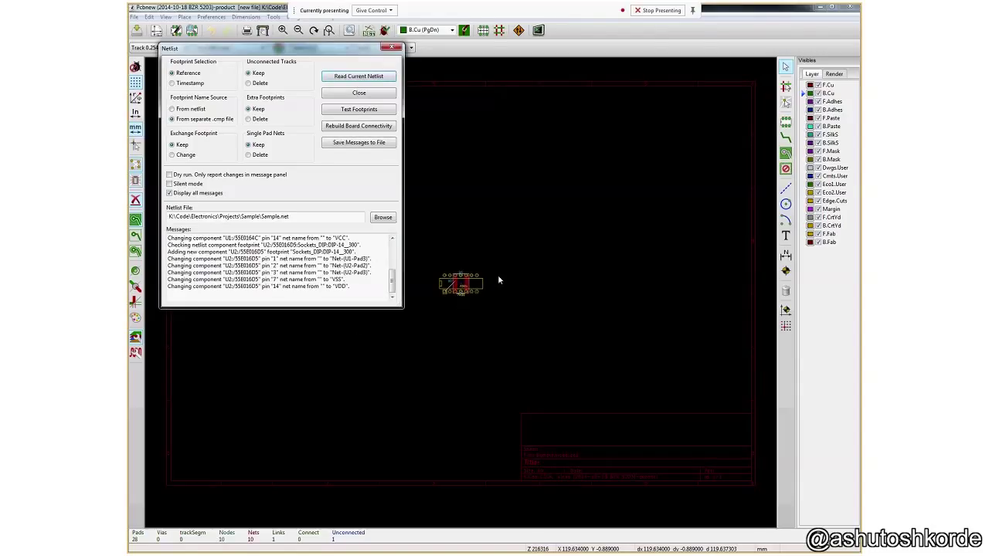
pyautogui.moveTo(378, 49); pyautogui.dragTo(374, 66)
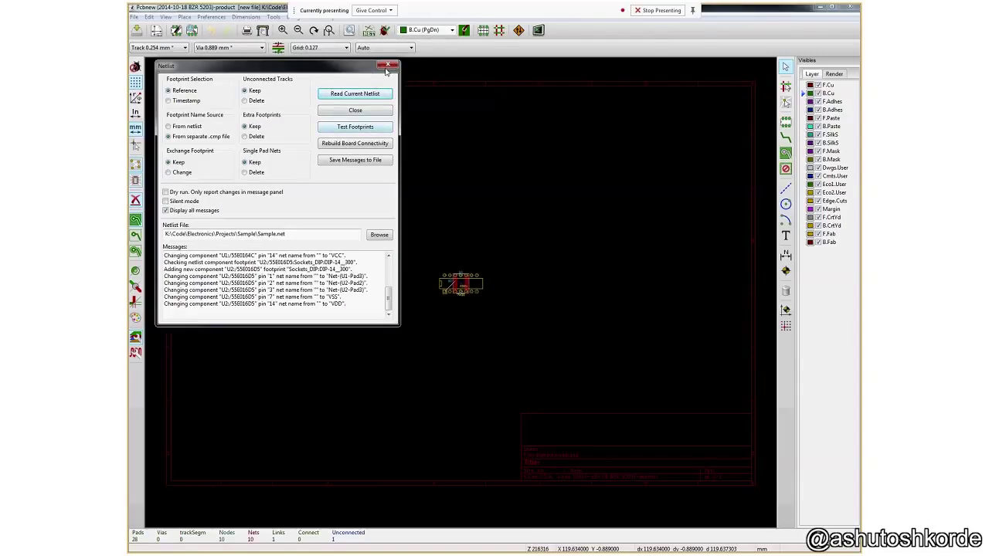
pyautogui.click(388, 66)
pyautogui.scroll(3, 457, 292)
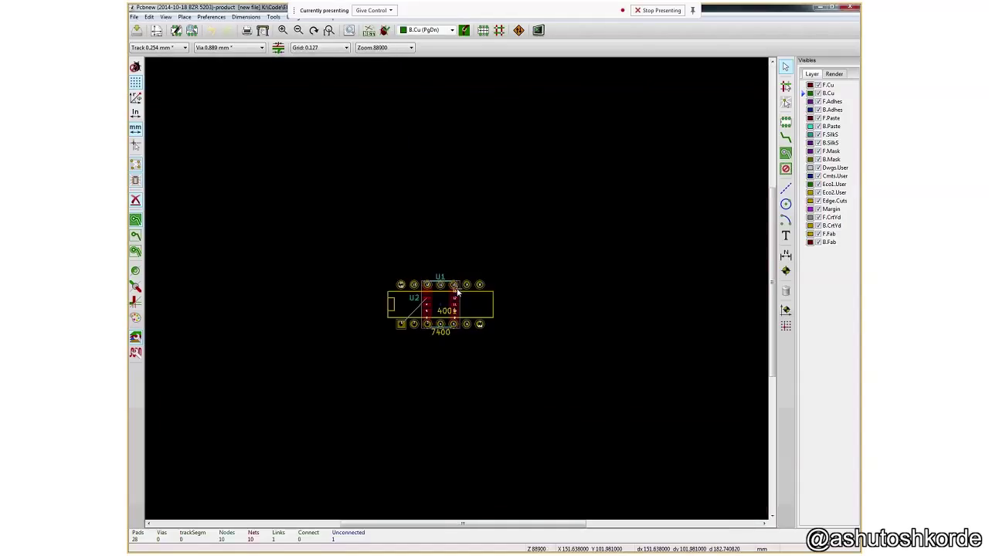
# Step: Move the 4001 footprint and rotate it 180 degrees beside the 7400
pyautogui.scroll(2, 457, 292)
pyautogui.moveTo(420, 327)
pyautogui.mouseDown()
pyautogui.moveTo(530, 265)
pyautogui.moveTo(620, 278)
pyautogui.moveTo(625, 320)
pyautogui.moveTo(283, 347)
pyautogui.moveTo(254, 332)
pyautogui.mouseUp()
pyautogui.press('r')
pyautogui.press('r')
pyautogui.press('r')
pyautogui.press('r')
pyautogui.scroll(1, 455, 473)
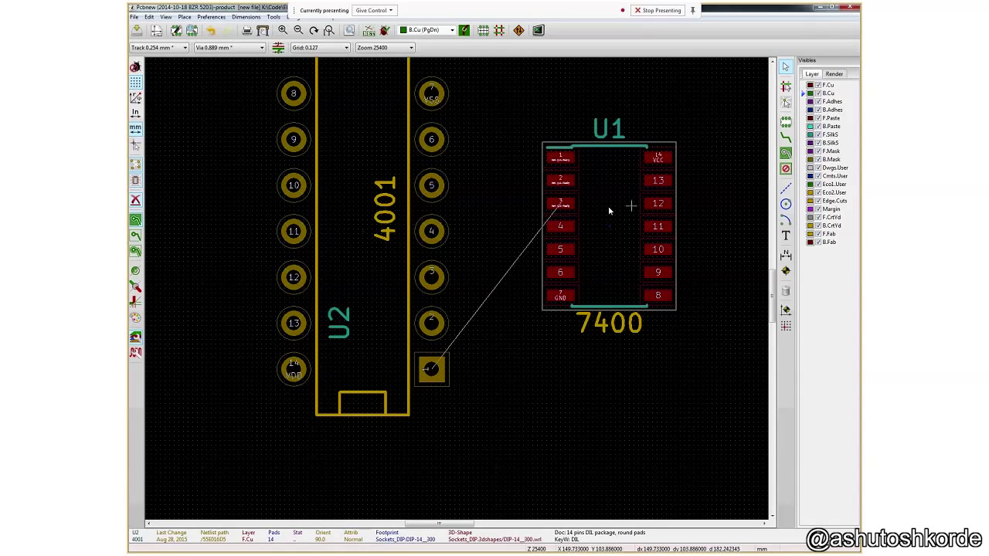
pyautogui.moveTo(456, 203); pyautogui.dragTo(473, 289, button='middle')
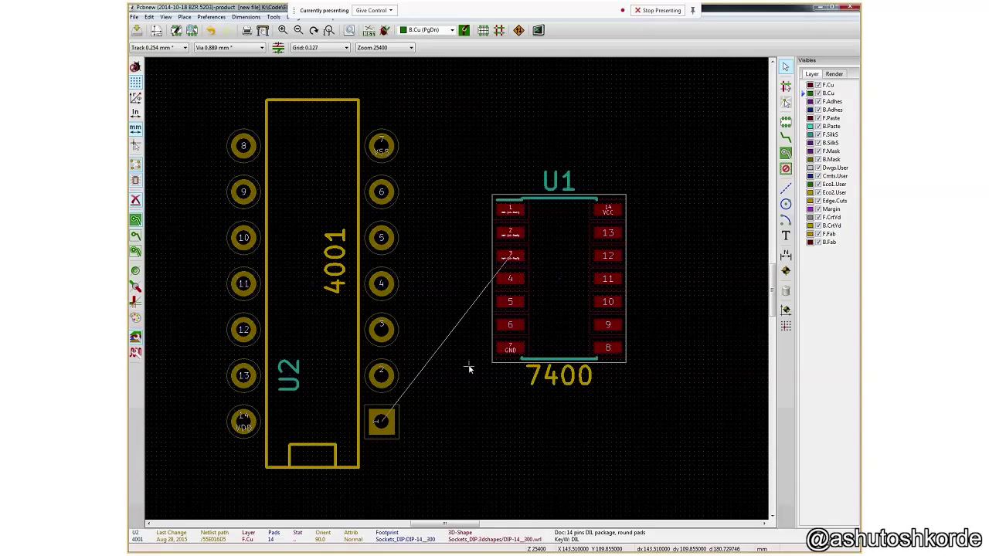
# Step: Route an F.Cu track from the 4001's pin 1 to pad 3 of the 7400
pyautogui.click(786, 136)
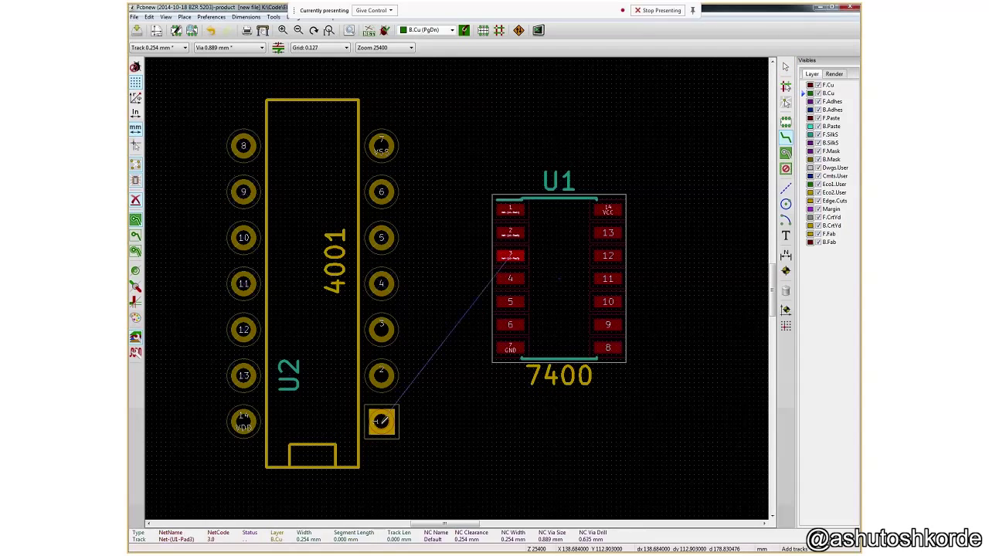
pyautogui.click(828, 85)
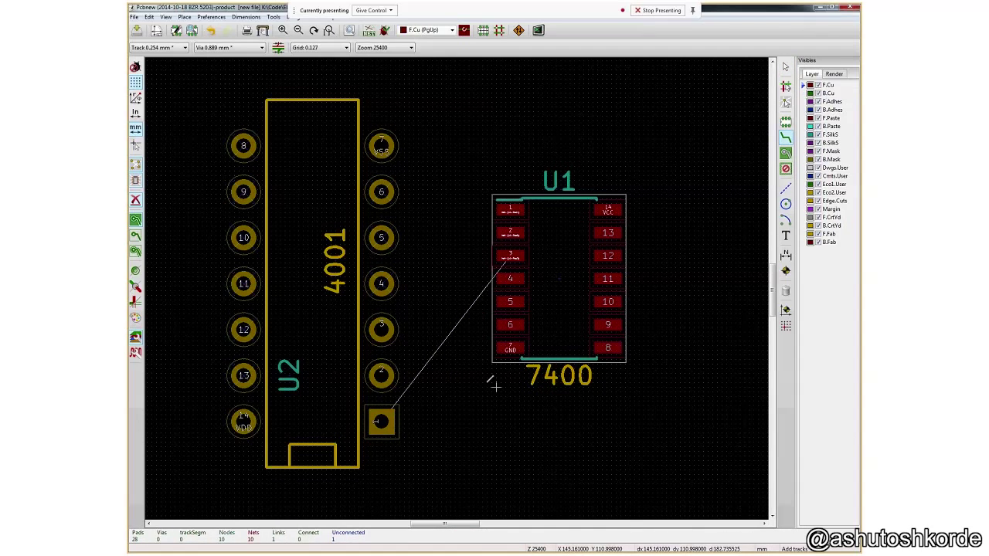
pyautogui.click(381, 422)
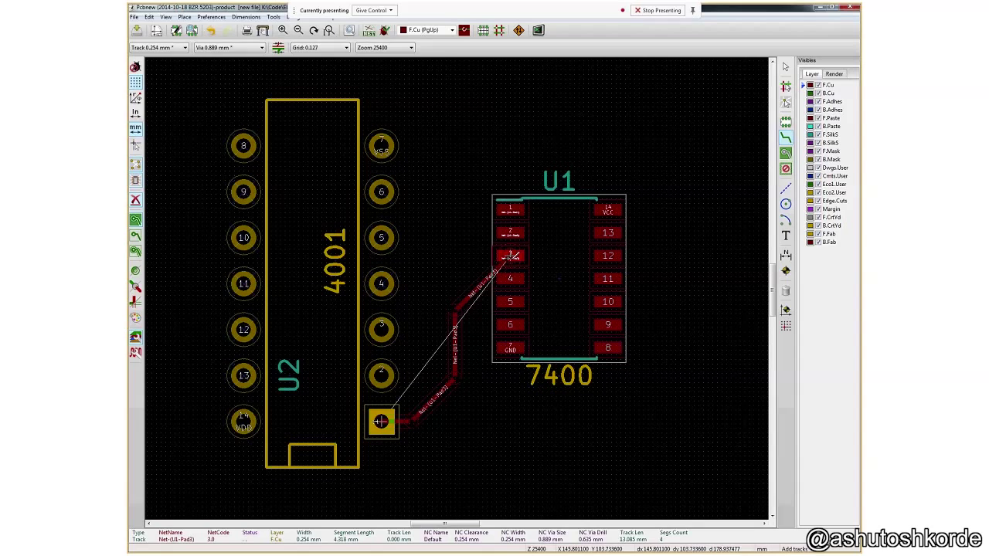
pyautogui.doubleClick(511, 255)
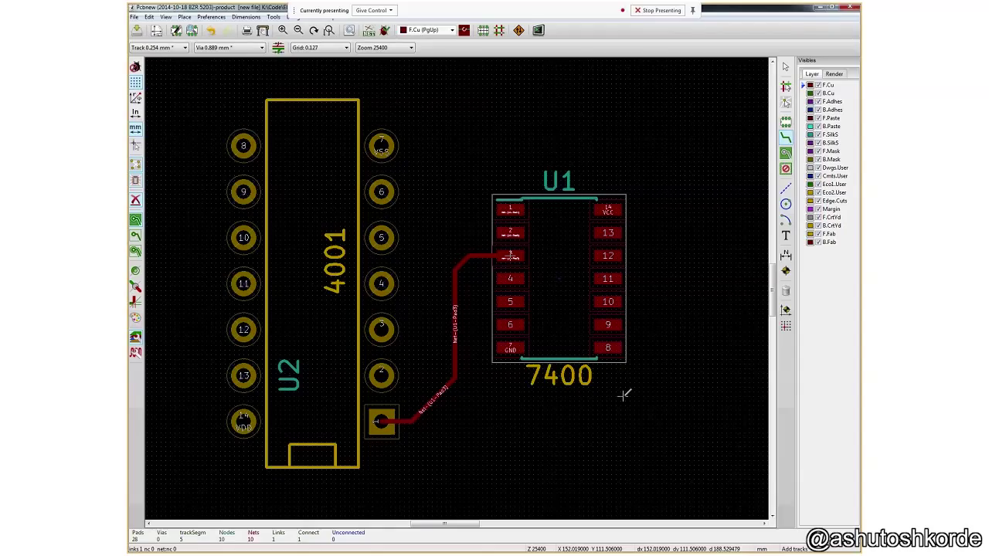
pyautogui.hotkey('ctrl', 'z')
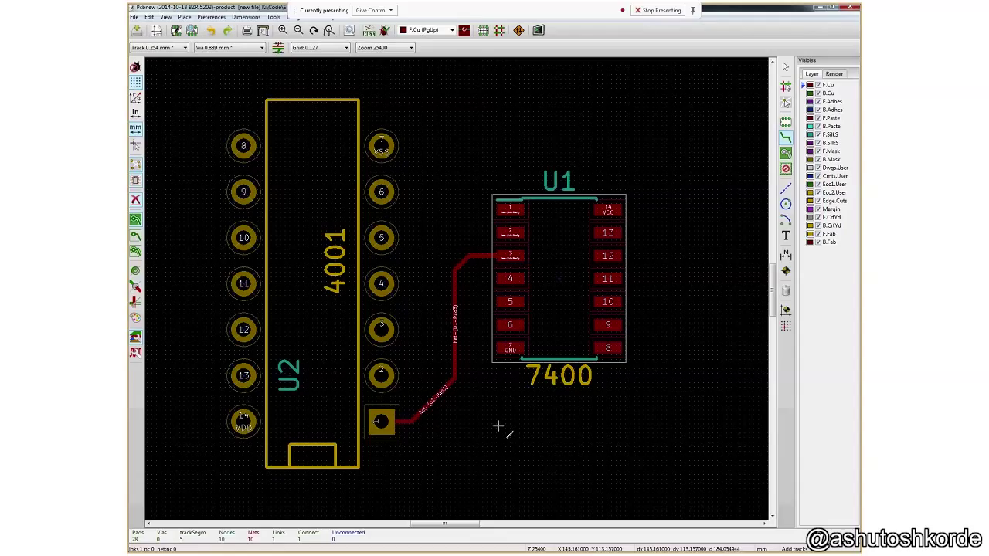
pyautogui.press('Escape')
# Step: Flip the 7400 (U1) to the back side and delete its old front-copper track
pyautogui.rightClick(553, 251)
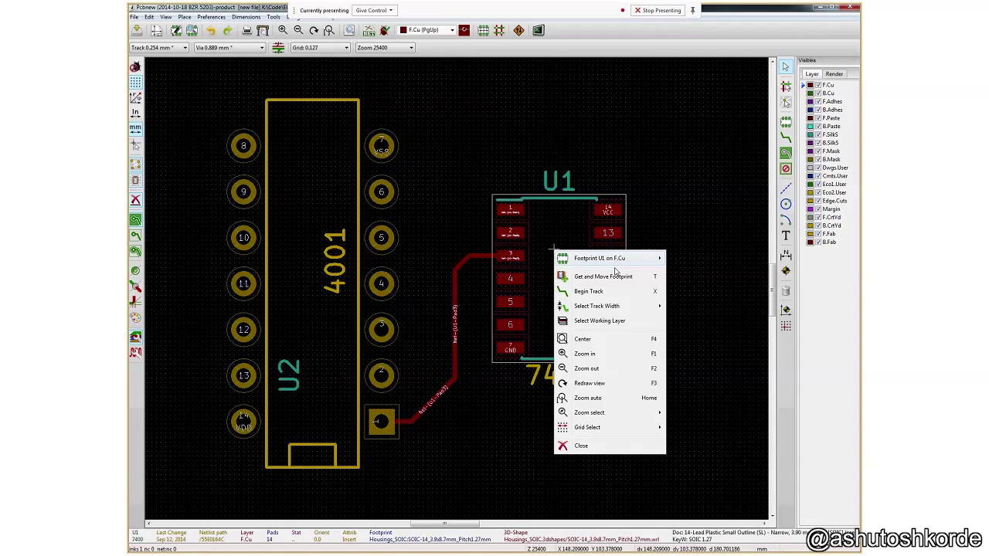
pyautogui.moveTo(610, 259)
pyautogui.click(695, 316)
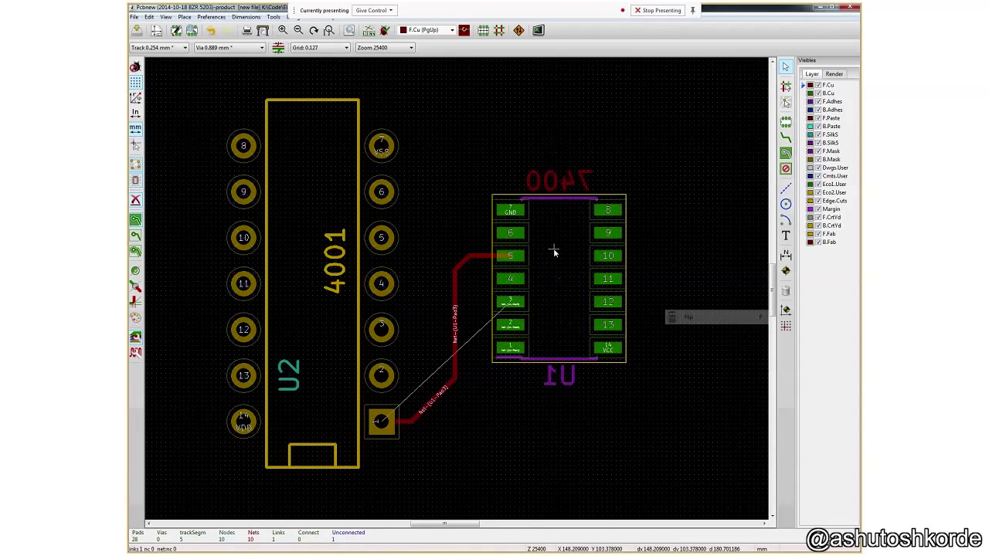
pyautogui.press('Delete')
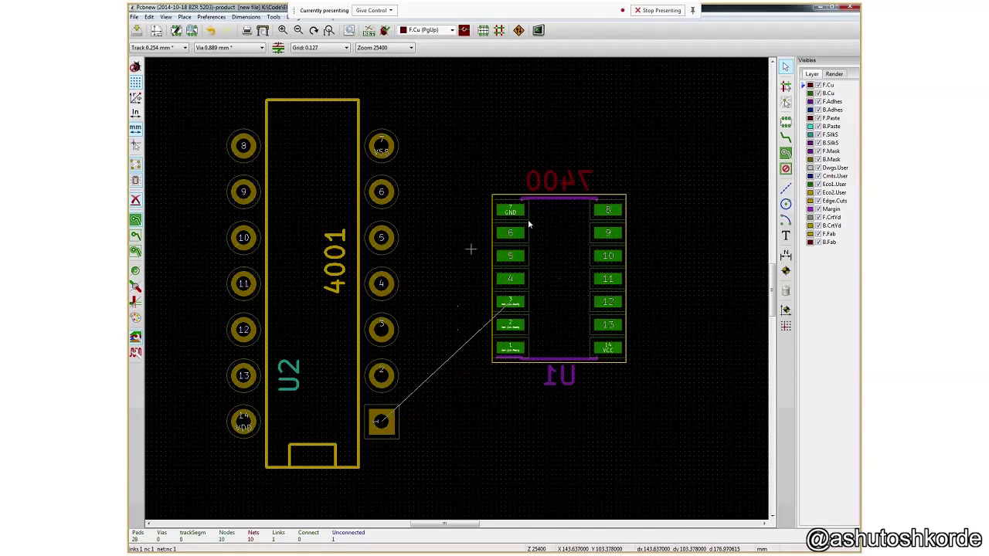
# Step: Route a B.Cu track from the 4001's pin 1 up to pad 3 of the 7400
pyautogui.press('pagedown')
pyautogui.click(381, 423)
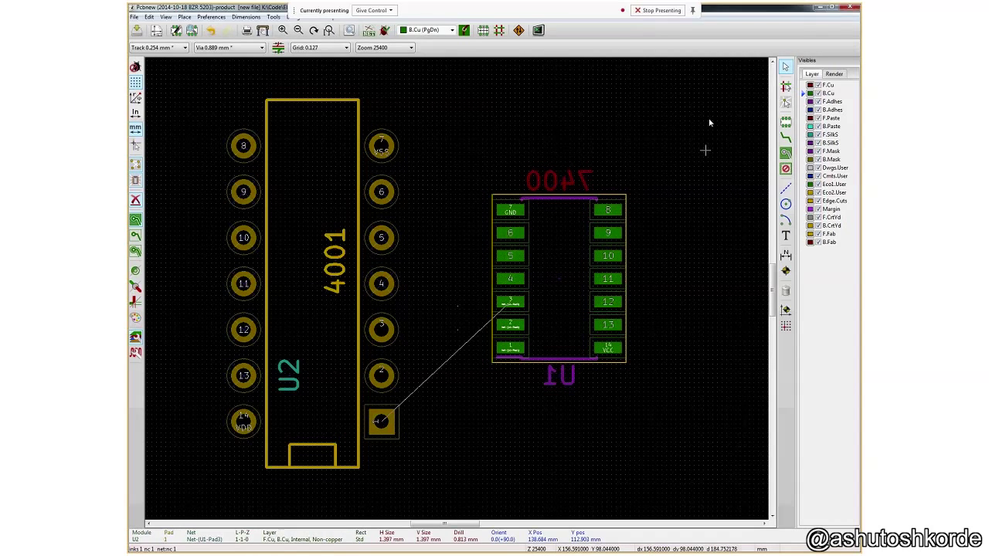
pyautogui.press('x')
pyautogui.click(380, 421)
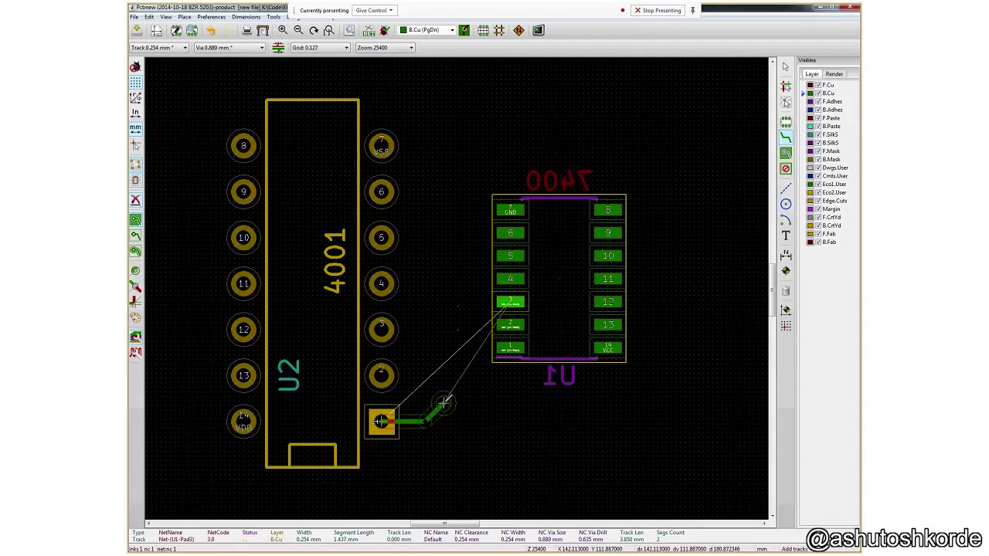
pyautogui.click(452, 394)
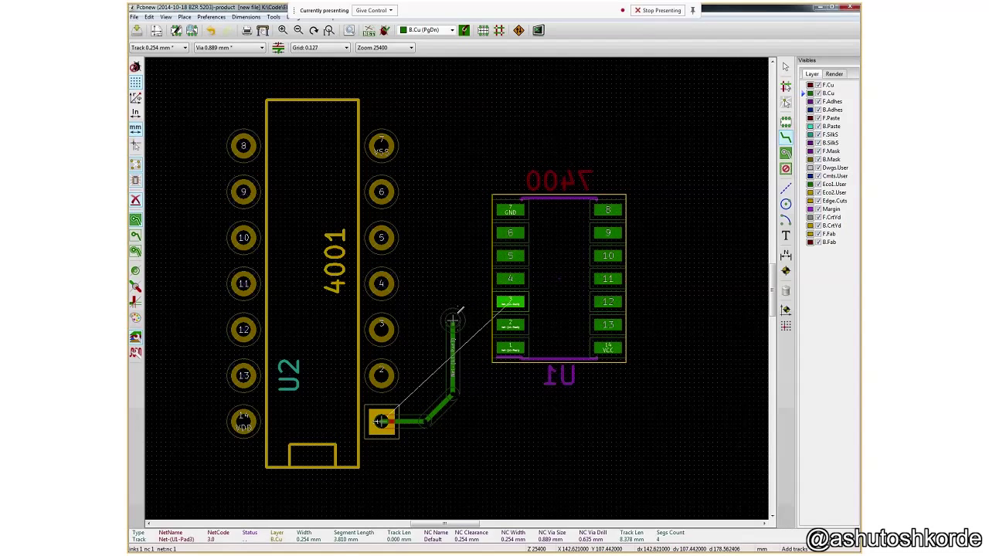
pyautogui.click(510, 301)
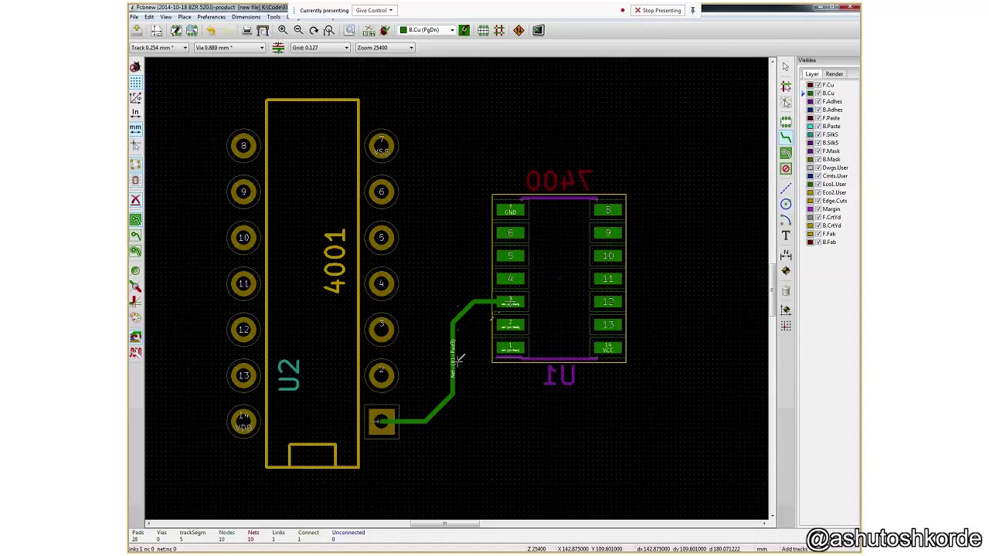
# Step: Undo the 7400 flip and its back-copper reroute with Ctrl+Z
pyautogui.hotkey('ctrl', 'z')
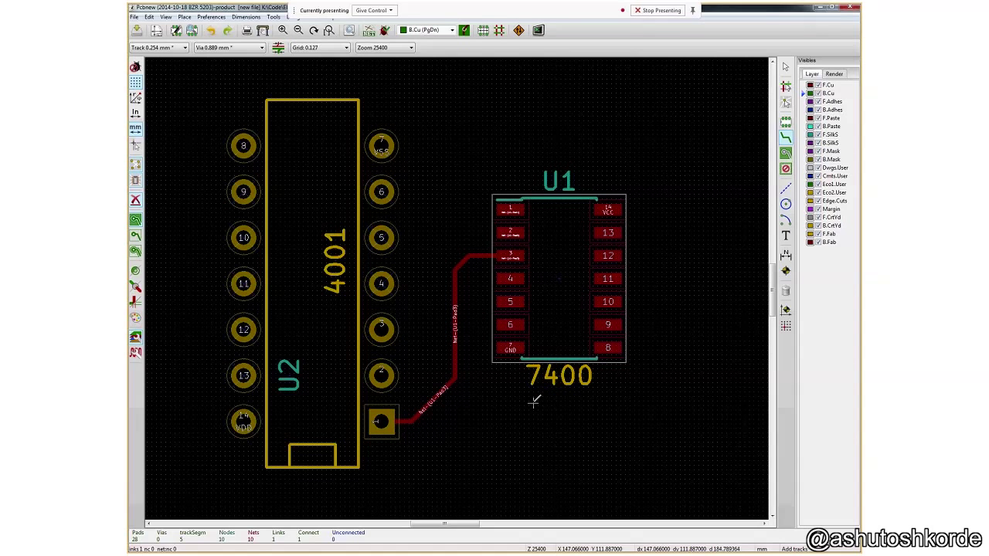
pyautogui.rightClick(315, 205)
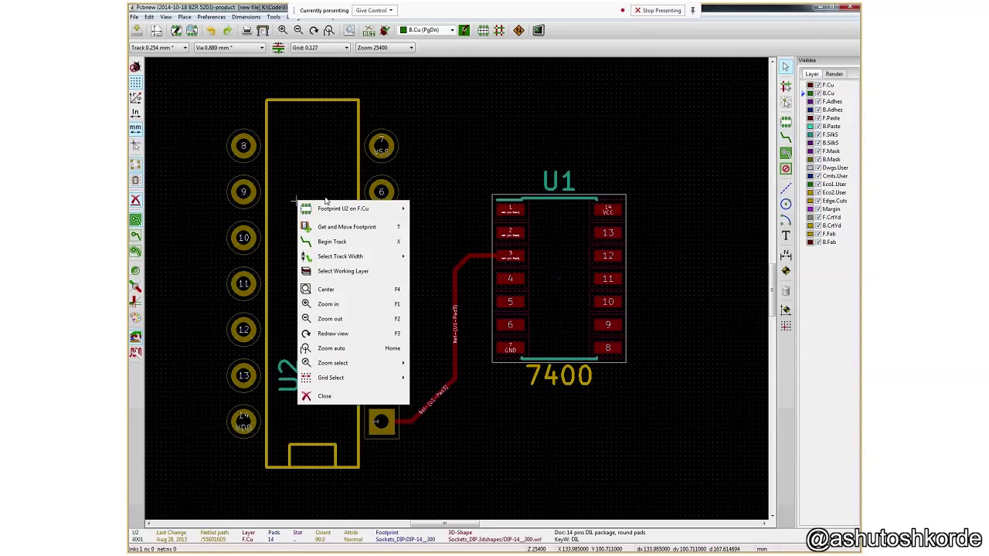
# Step: Flip the 4001 (U2) to the back side and delete the track that no longer reaches it
pyautogui.moveTo(387, 209)
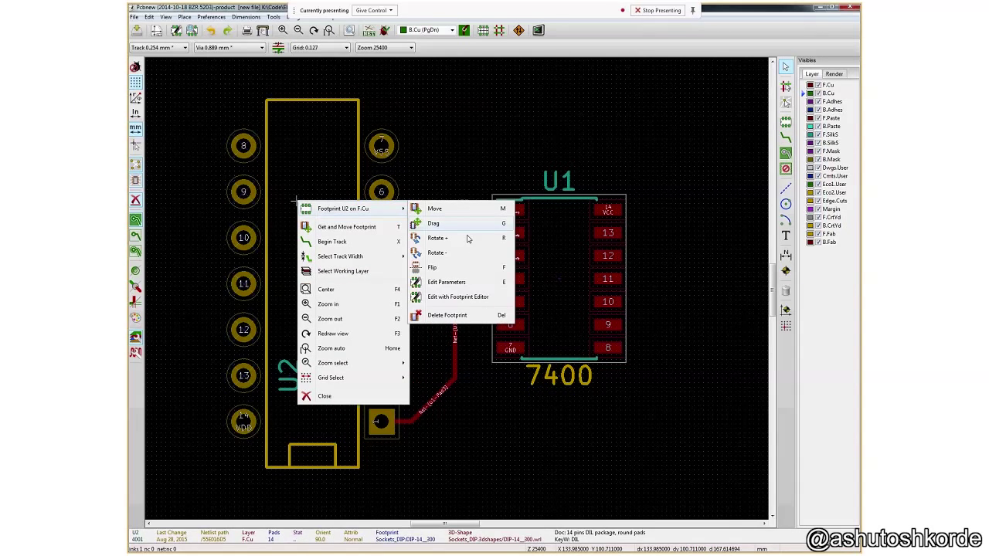
pyautogui.click(457, 267)
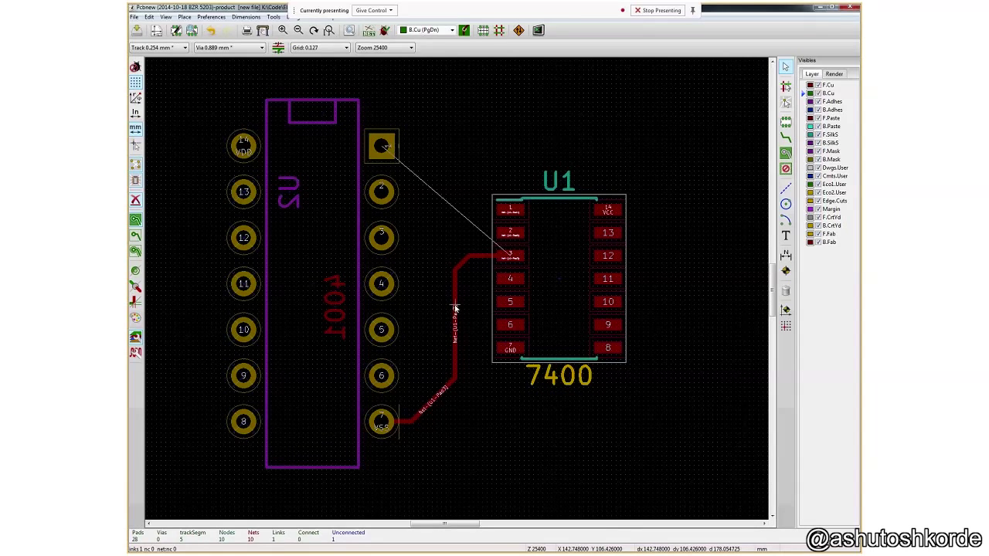
pyautogui.press('Delete')
# Step: Route an F.Cu track from the 7400's pad 3 around to pin 1 of the 4001
pyautogui.click(786, 137)
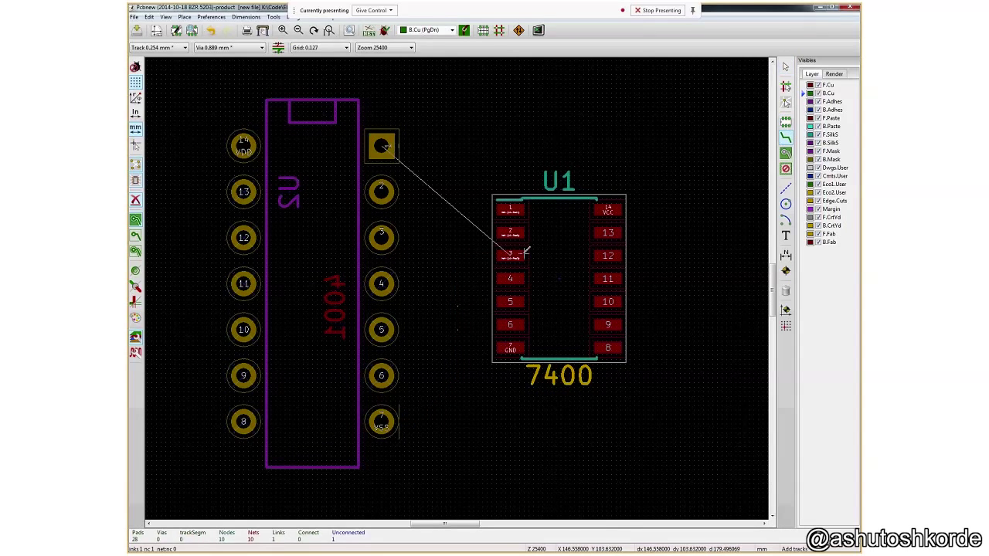
pyautogui.click(510, 255)
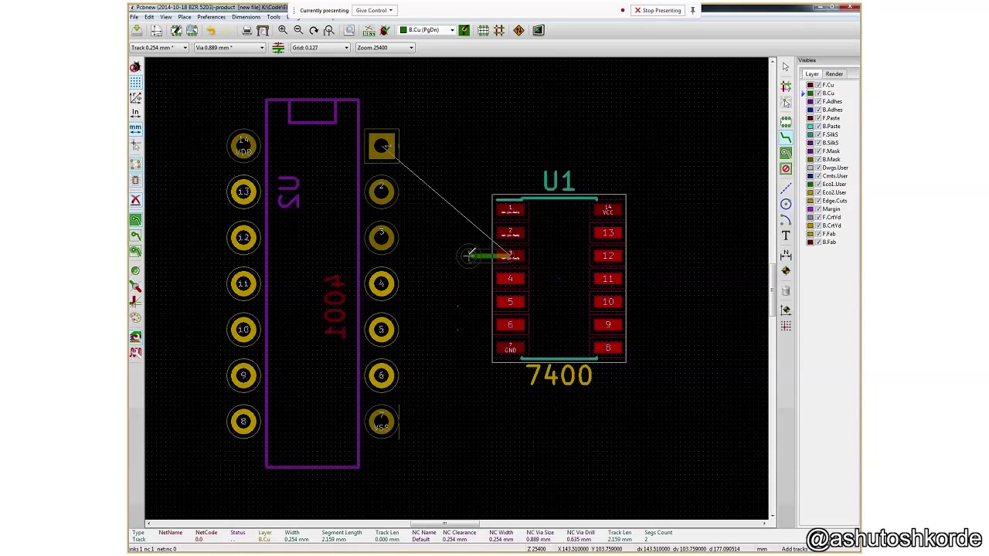
pyautogui.press('Escape')
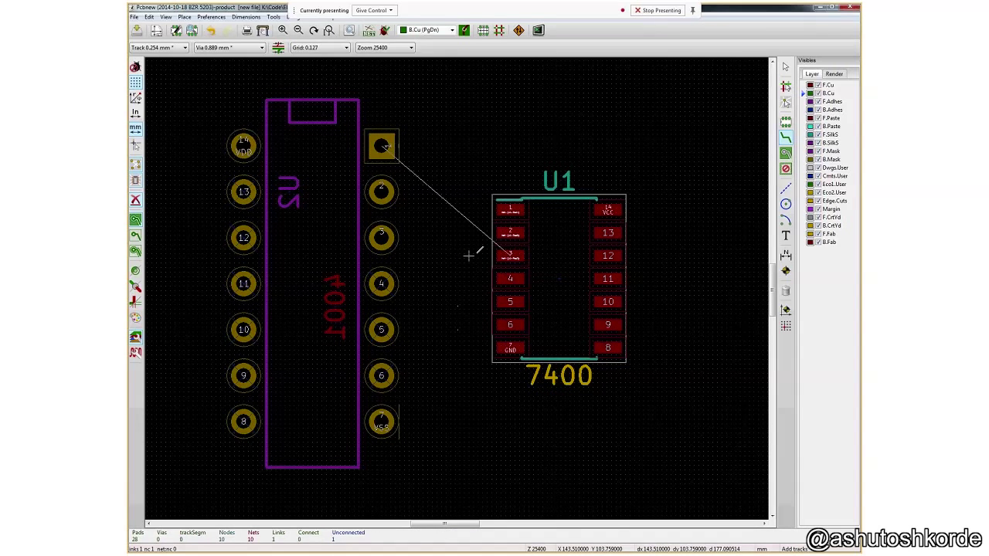
pyautogui.press('pageup')
pyautogui.click(509, 255)
pyautogui.click(449, 241)
pyautogui.click(444, 144)
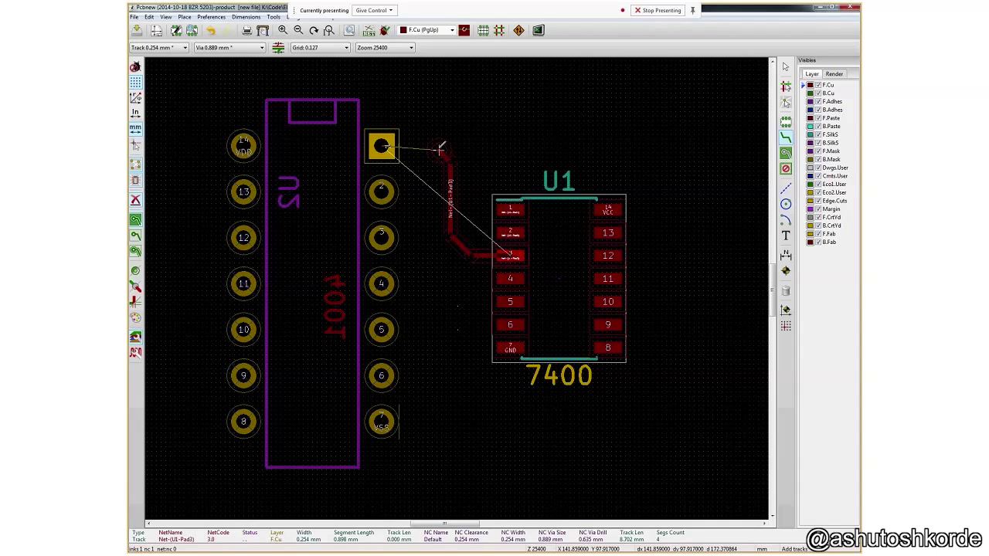
pyautogui.click(381, 145)
pyautogui.press('Escape')
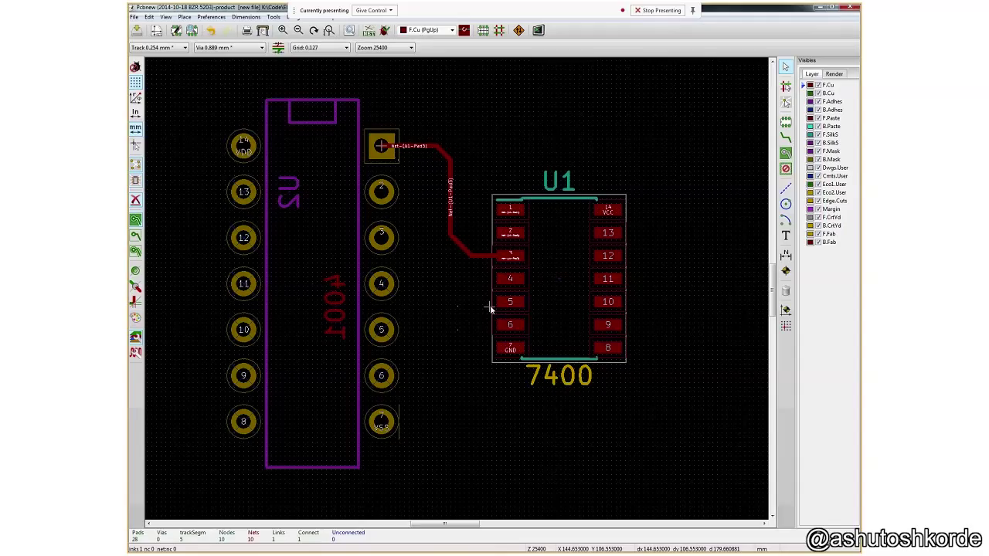